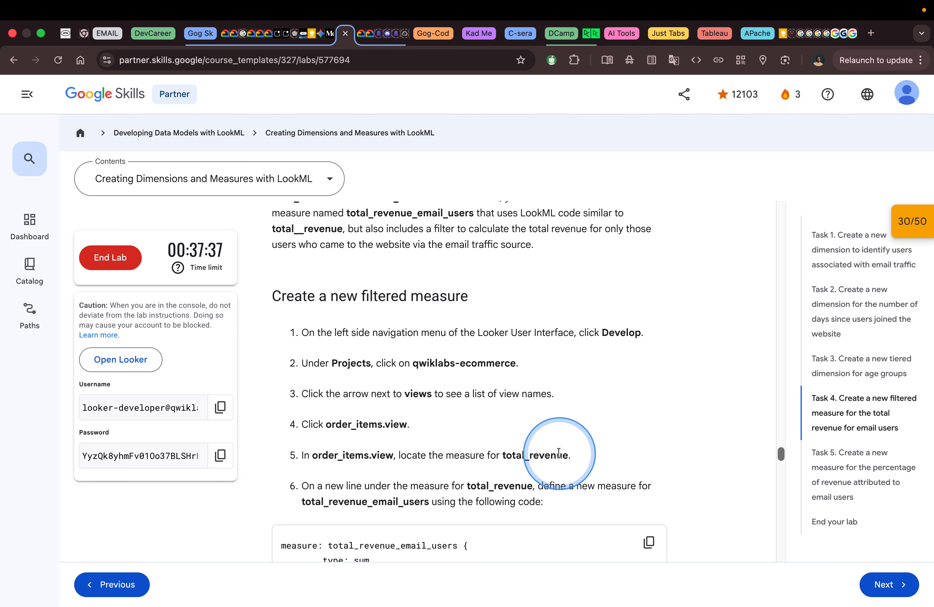
# Copy the total_revenue_email_users measure code from the lab instructions.
pyautogui.scroll(-2, 559, 453)
pyautogui.scroll(-2, 559, 451)
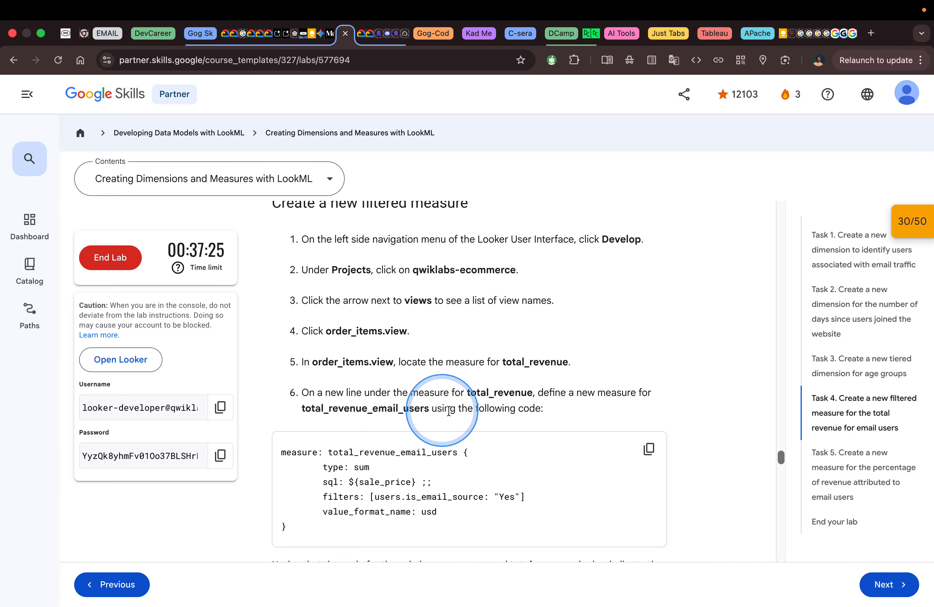
pyautogui.click(649, 450)
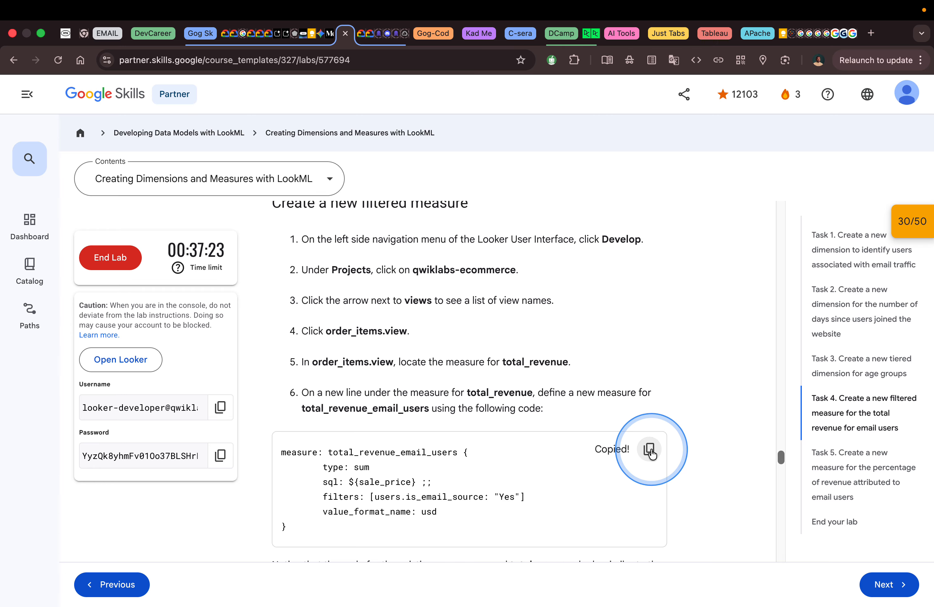
# Switch to Looker and examine the dimensions and measures in users.view, comparing them with the lab instructions.
pyautogui.hotkey('ctrl', 'Right')
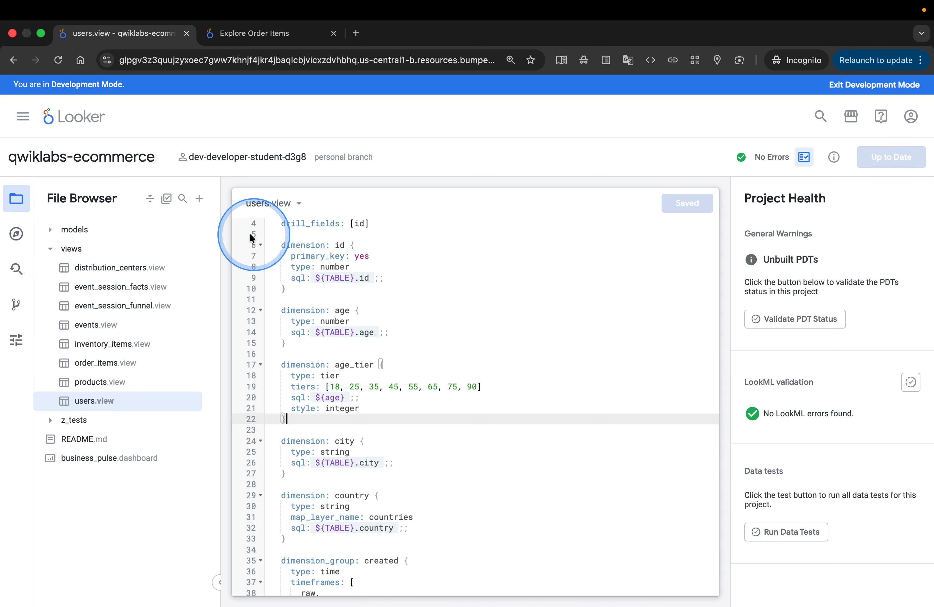
pyautogui.scroll(-5, 457, 455)
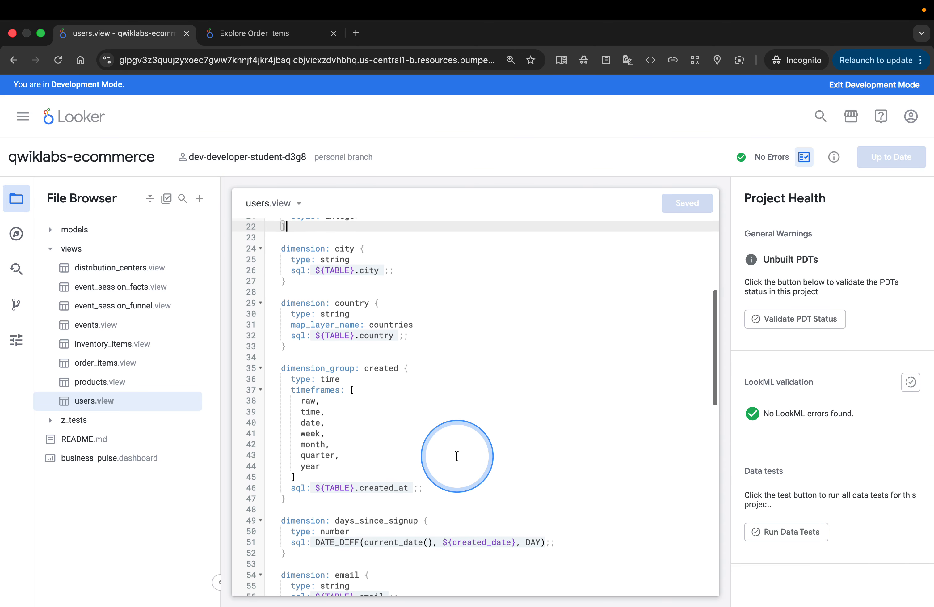
pyautogui.scroll(-10, 457, 456)
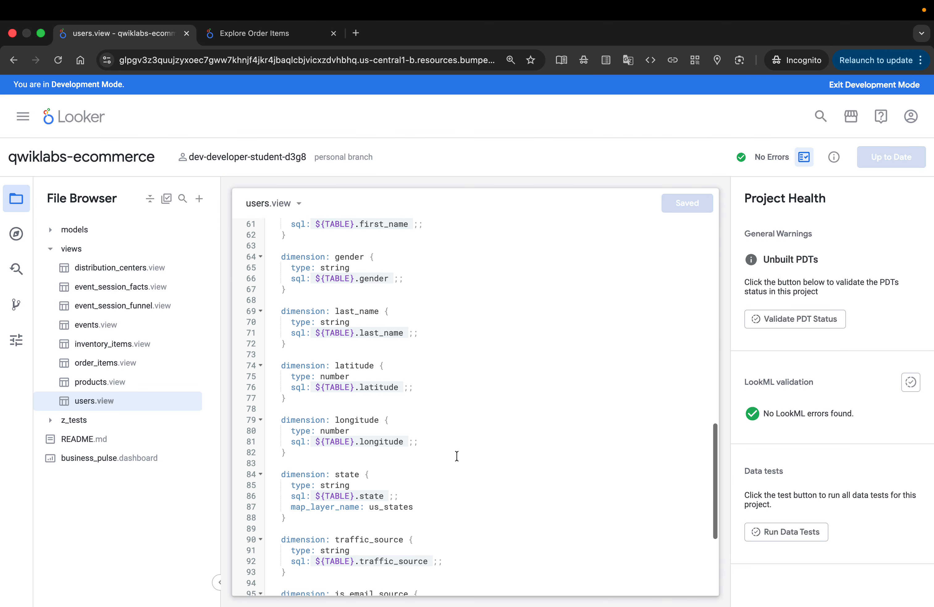
pyautogui.scroll(-5, 456, 456)
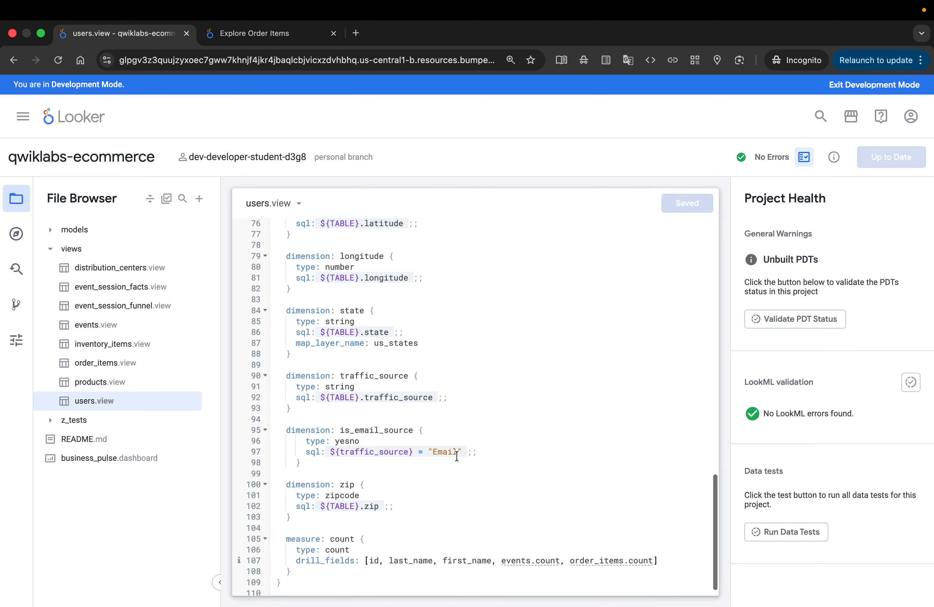
pyautogui.scroll(15, 457, 456)
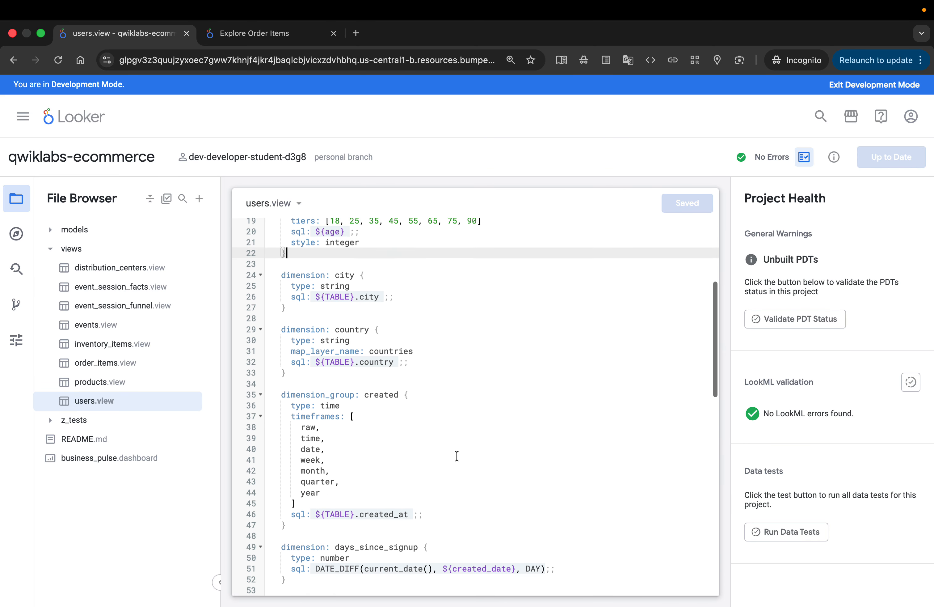
pyautogui.scroll(5, 457, 456)
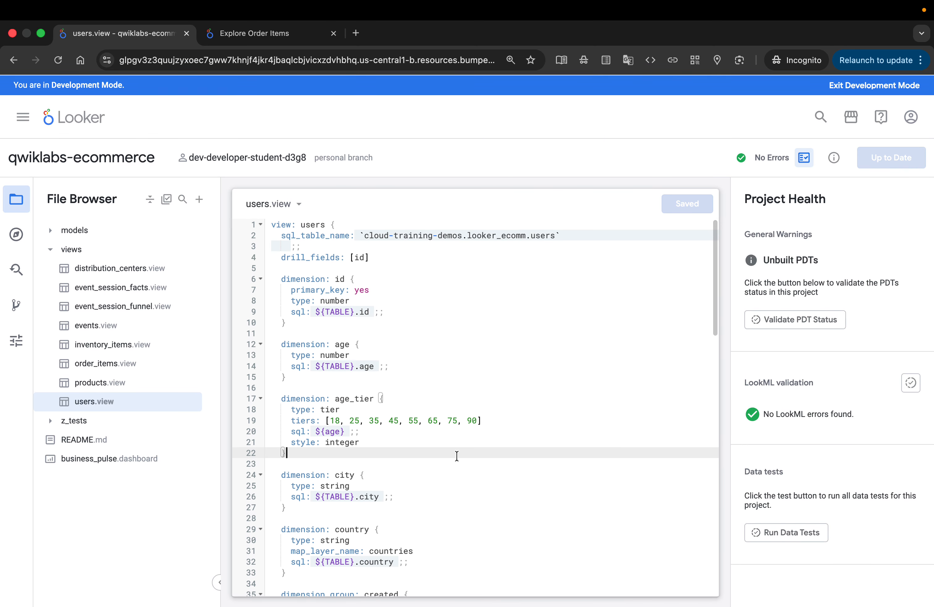
pyautogui.hotkey('ctrl', 'Left')
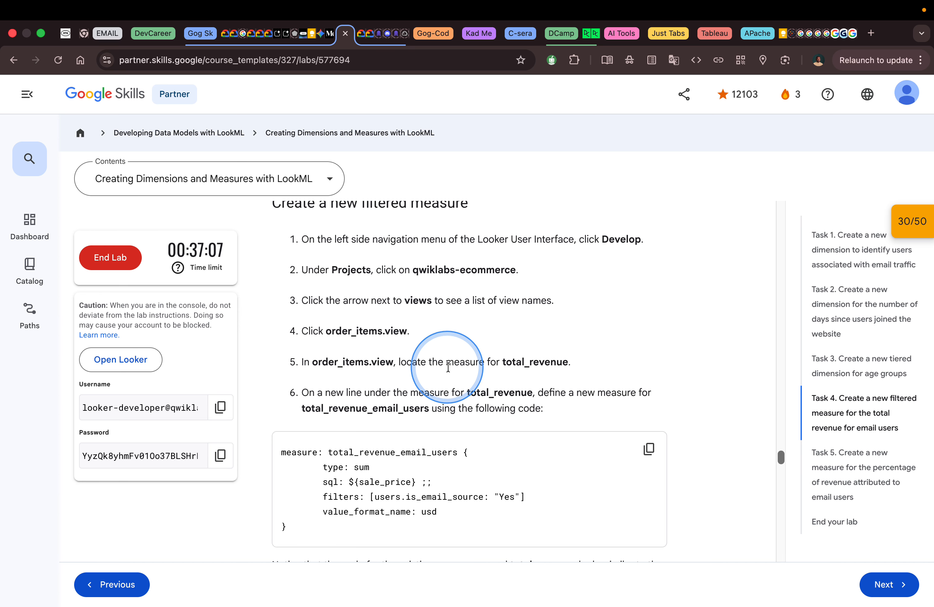
pyautogui.hotkey('ctrl', 'Right')
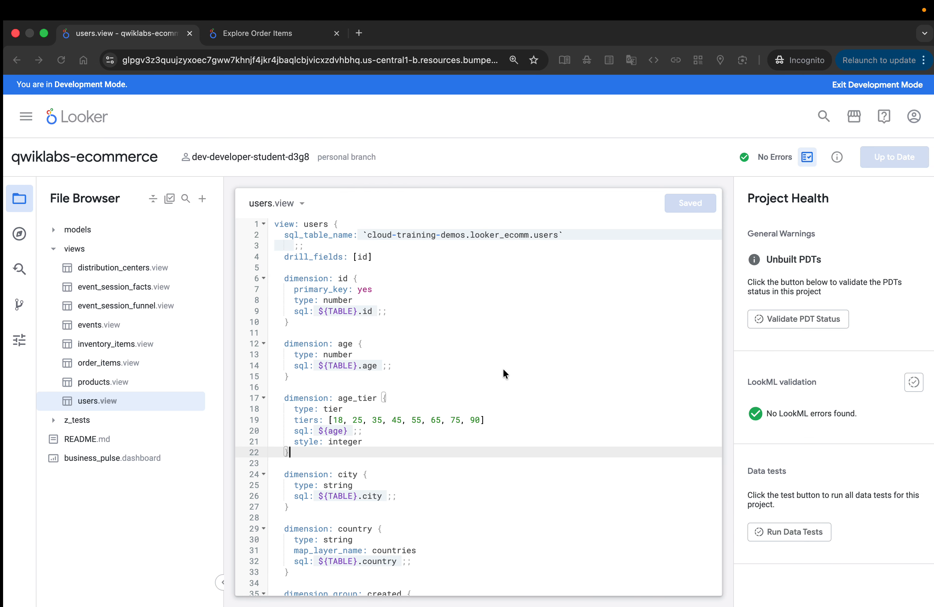
pyautogui.scroll(-6, 503, 369)
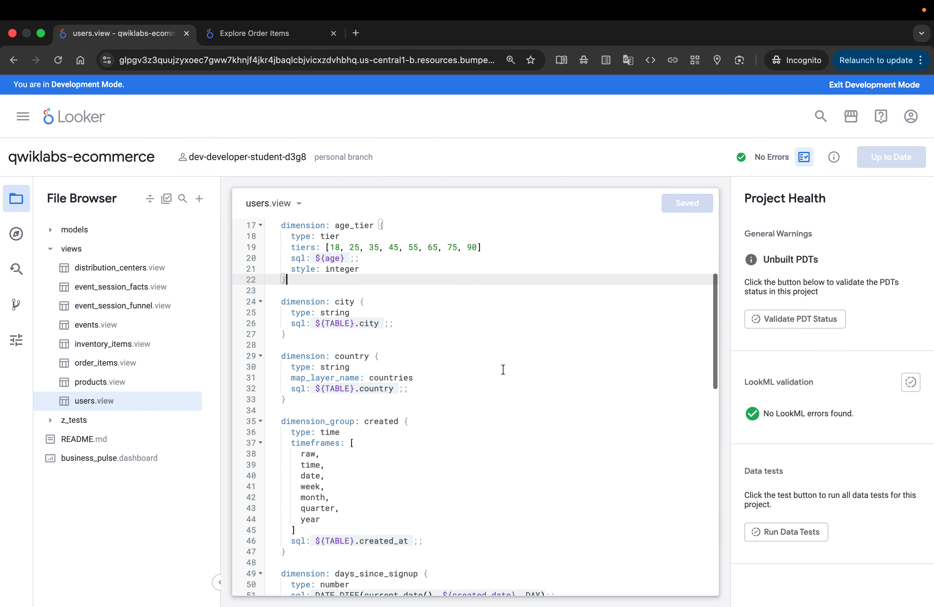
pyautogui.scroll(-2, 503, 369)
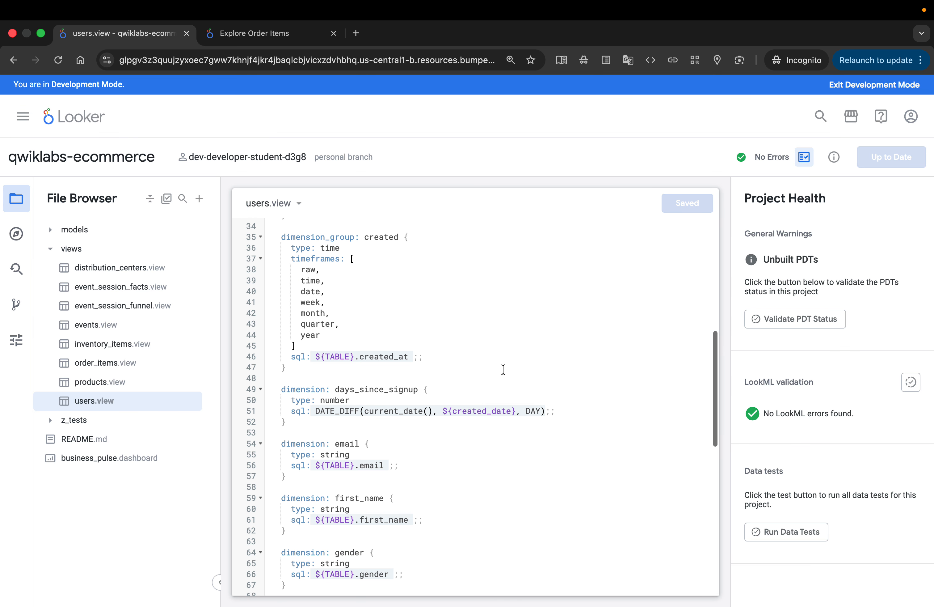
pyautogui.scroll(-1, 502, 370)
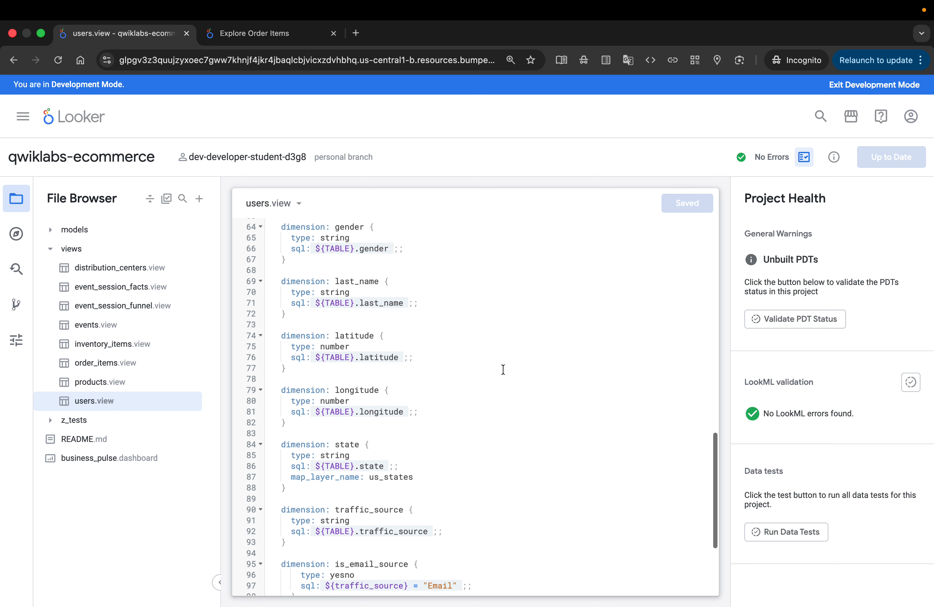
pyautogui.scroll(-4, 502, 369)
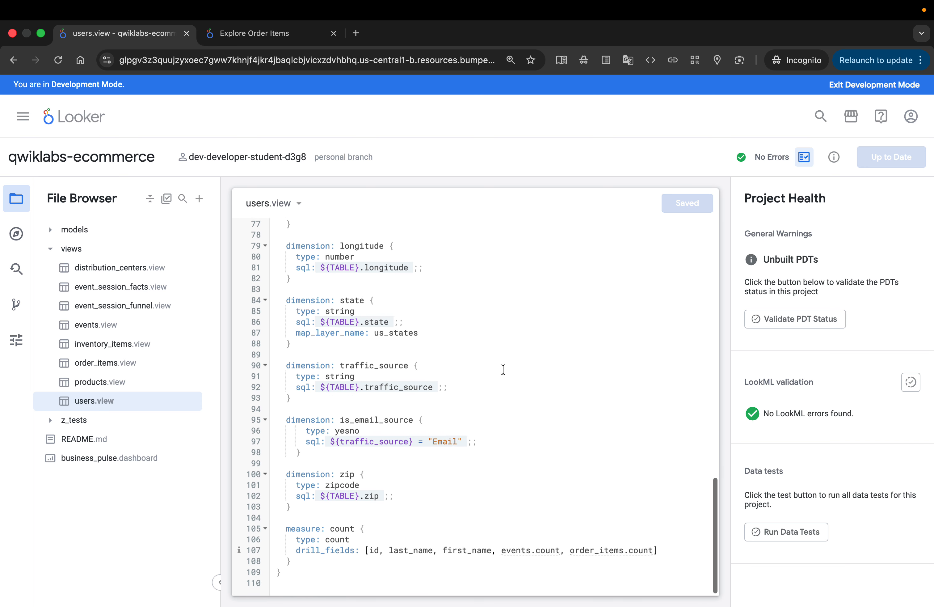
pyautogui.scroll(7, 503, 369)
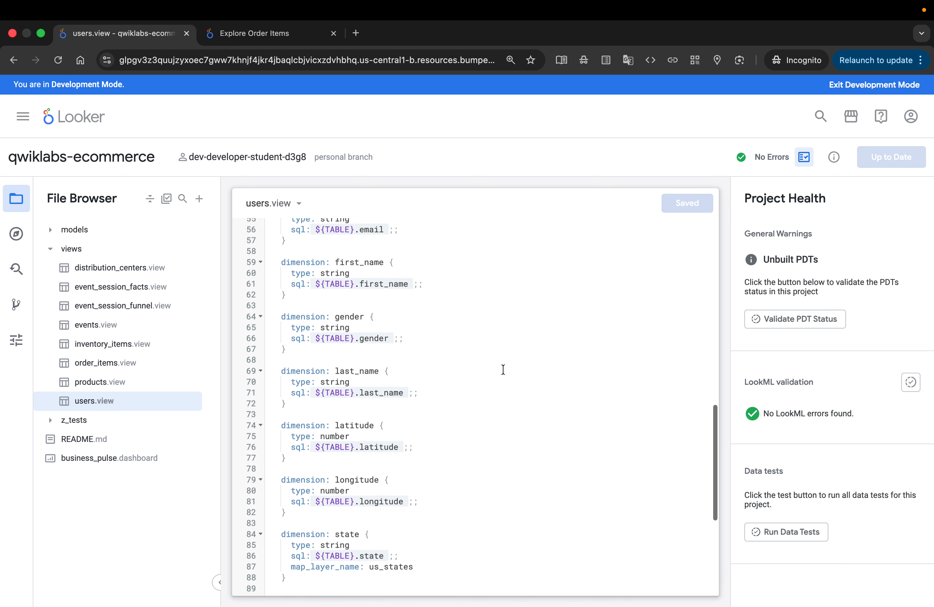
pyautogui.scroll(8, 503, 369)
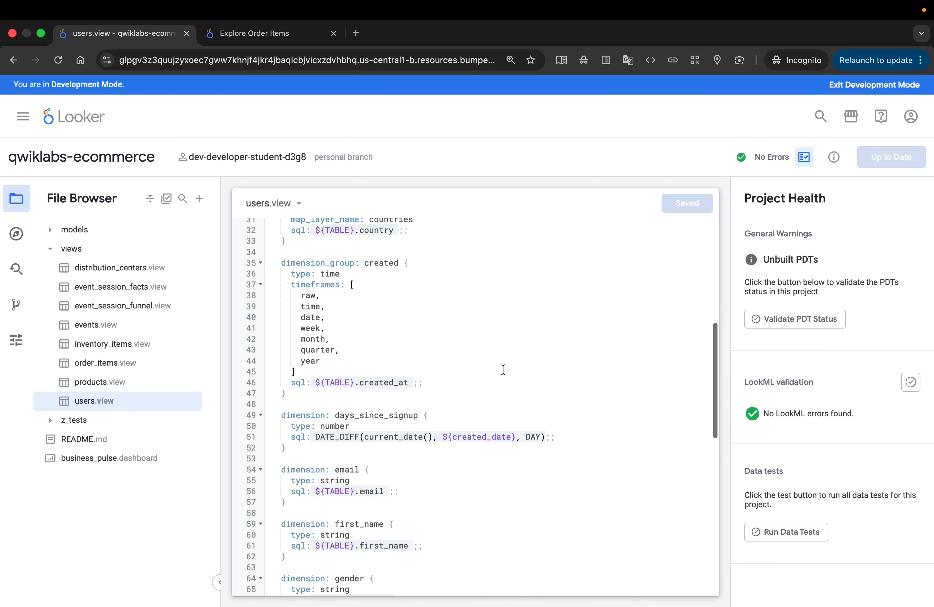
pyautogui.scroll(7, 503, 369)
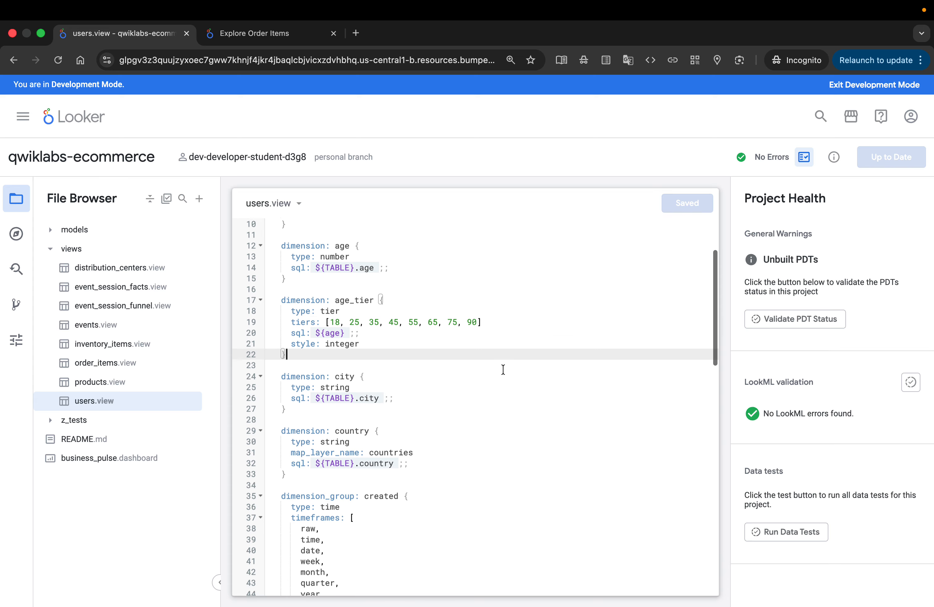
pyautogui.scroll(3, 503, 370)
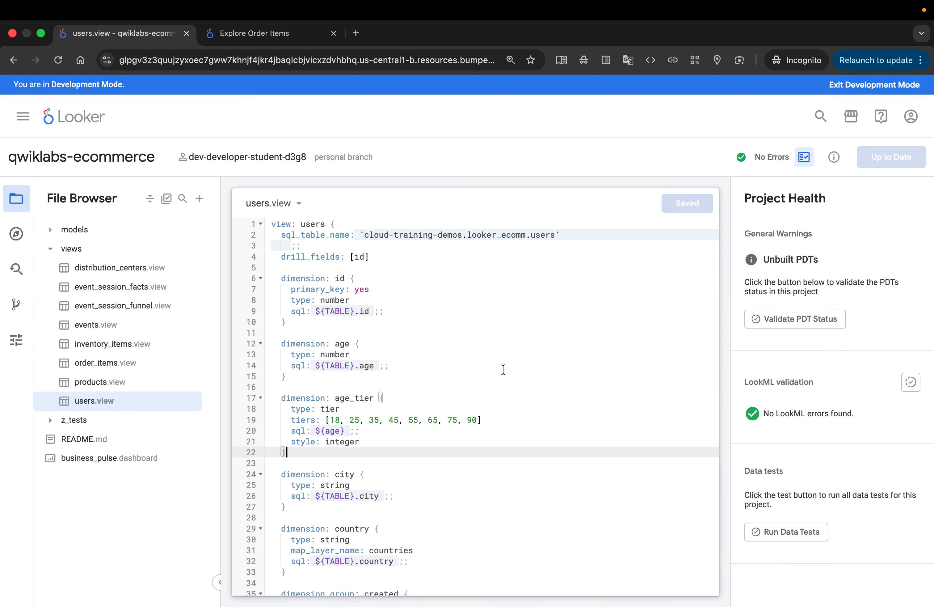
# Recheck the file name in the lab instructions, and open order_items.view in Looker at its total_revenue measure.
pyautogui.hotkey('ctrl', 'Left')
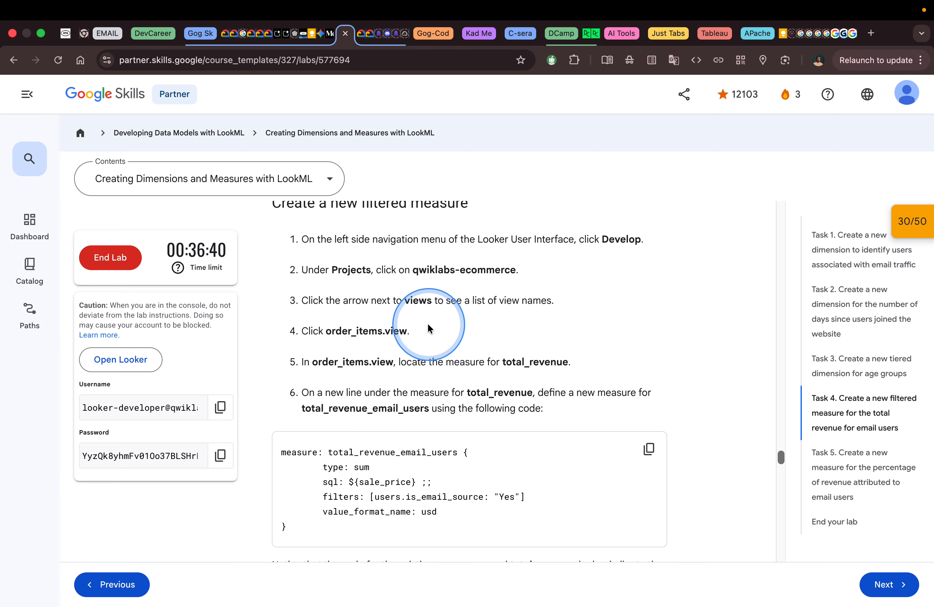
pyautogui.hotkey('ctrl', 'Right')
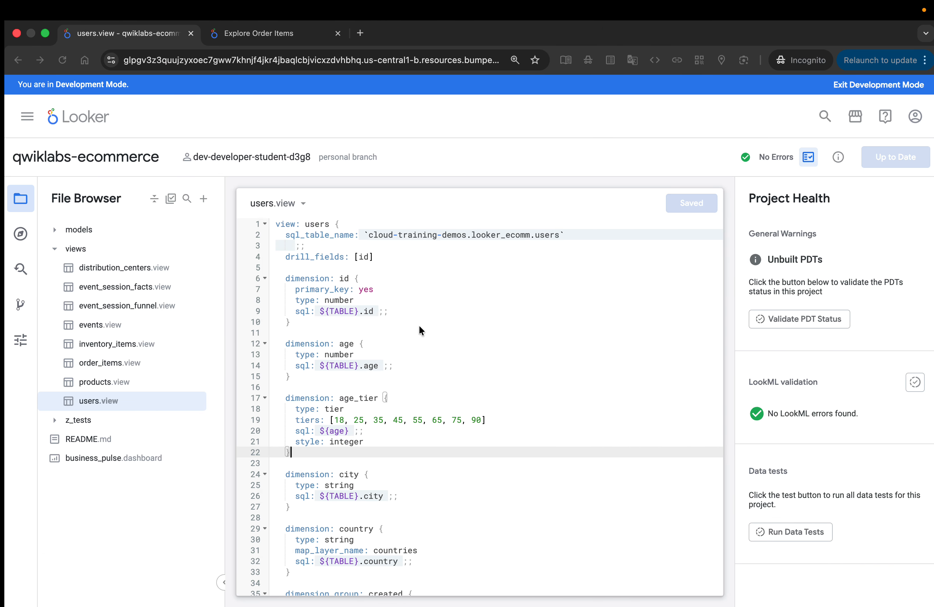
pyautogui.click(106, 364)
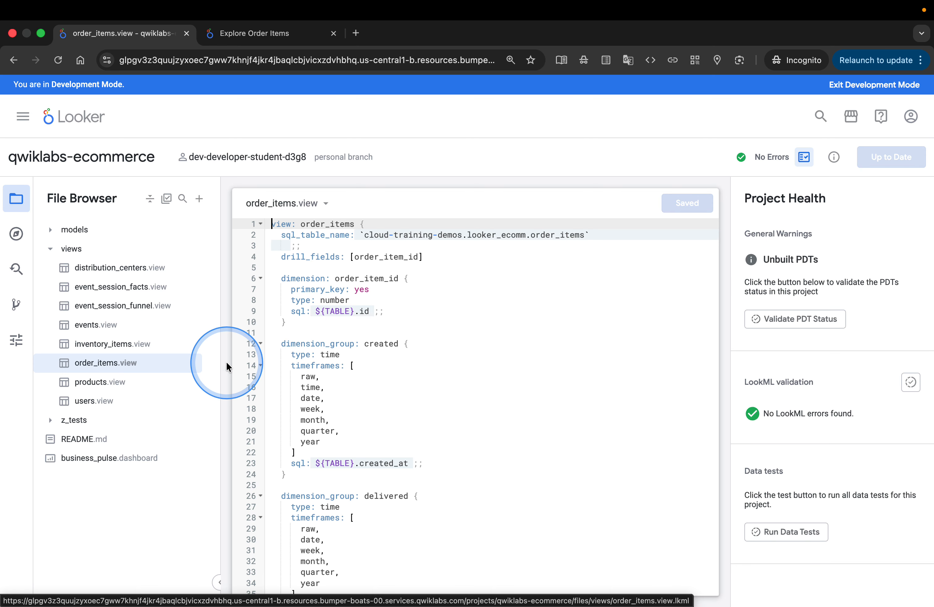
pyautogui.scroll(-10, 469, 368)
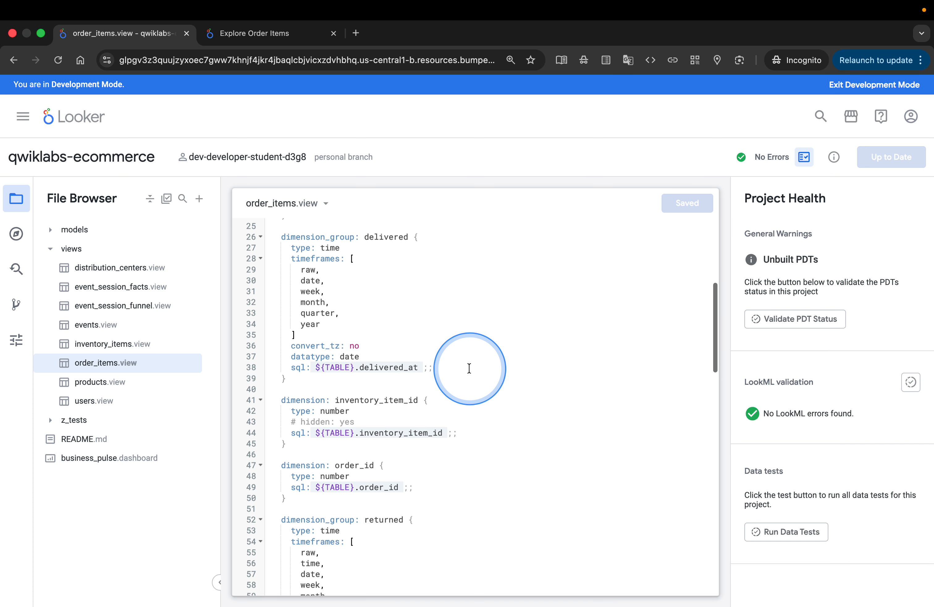
pyautogui.scroll(-5, 469, 368)
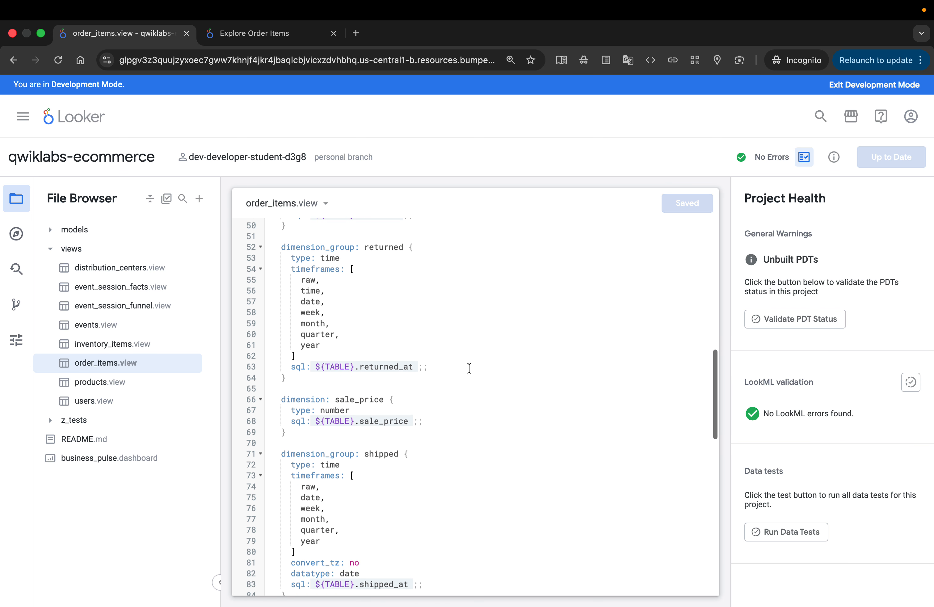
pyautogui.scroll(-8, 469, 368)
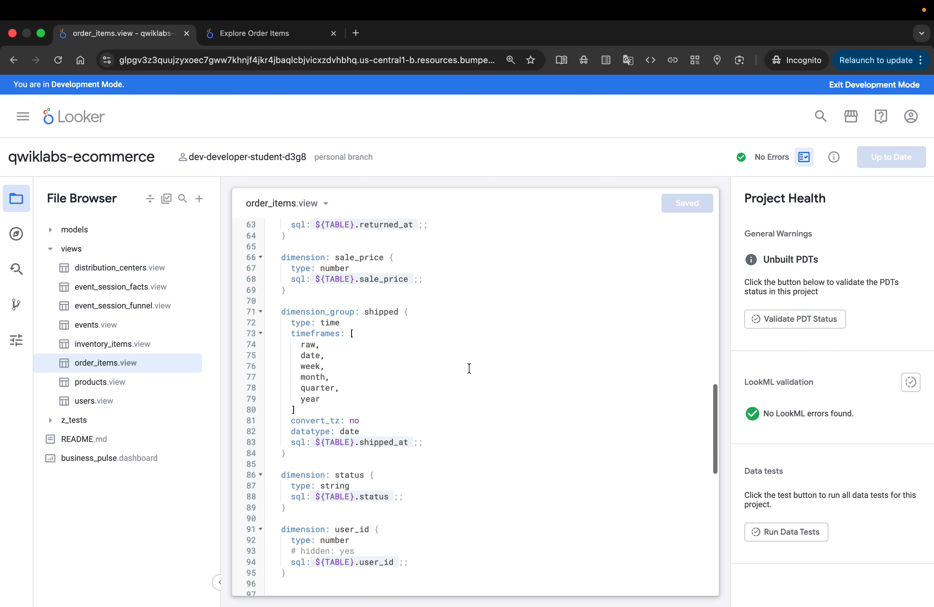
pyautogui.scroll(-7, 469, 368)
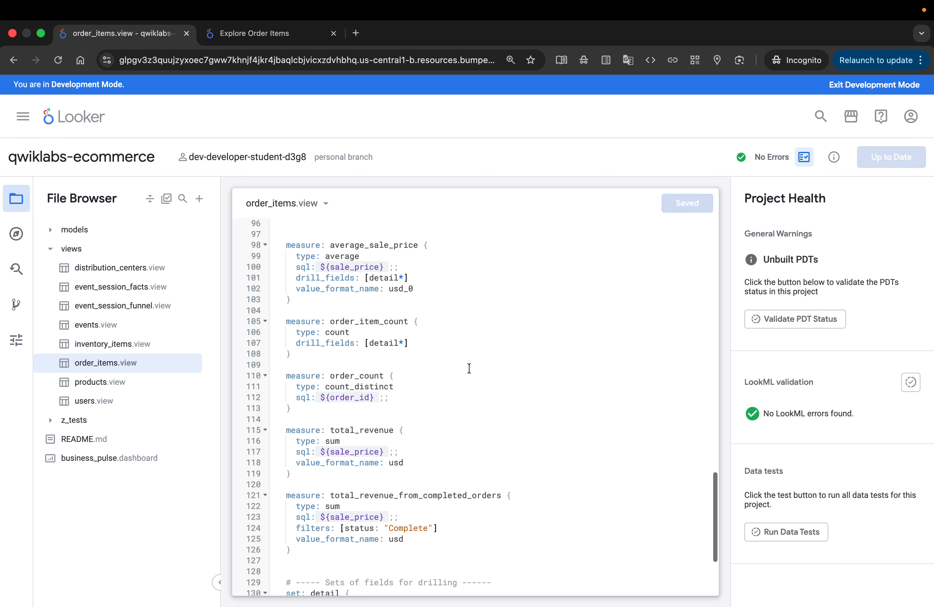
# Paste the copied total_revenue_email_users measure below total_revenue in order_items.view and save the changes.
pyautogui.click(411, 387)
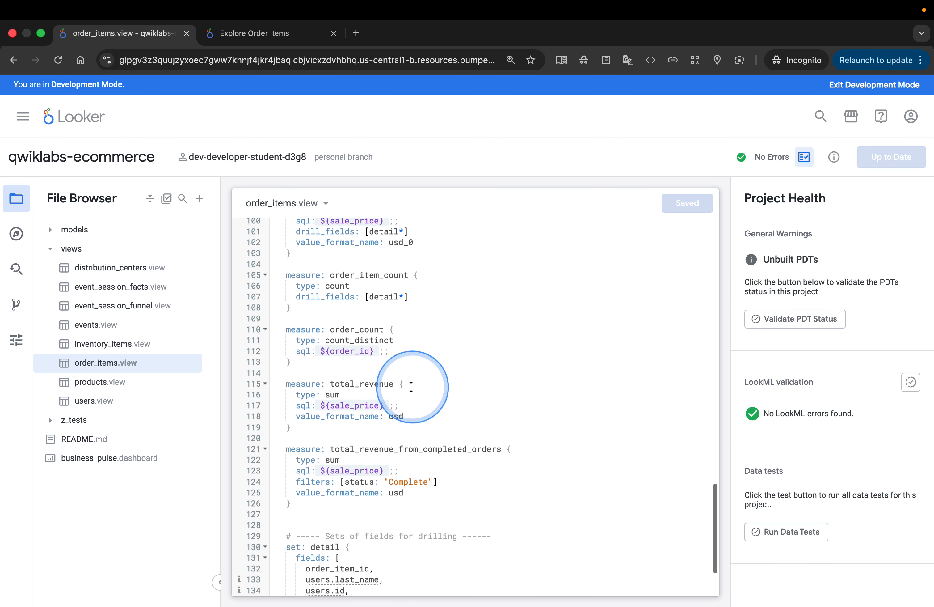
pyautogui.click(370, 427)
pyautogui.press('Return')
pyautogui.press('Return')
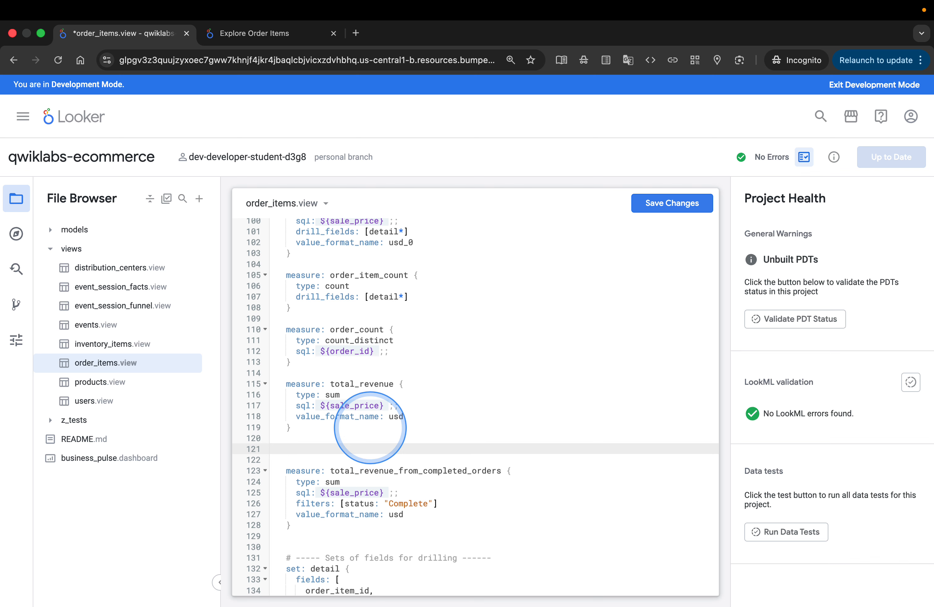
pyautogui.write('measure: total_revenue_email_users {     type: sum     sql: ${sale_price} ;;     filters: [users.is_email_source: "Yes"]     value_format_name: usd   }')
pyautogui.click(373, 429)
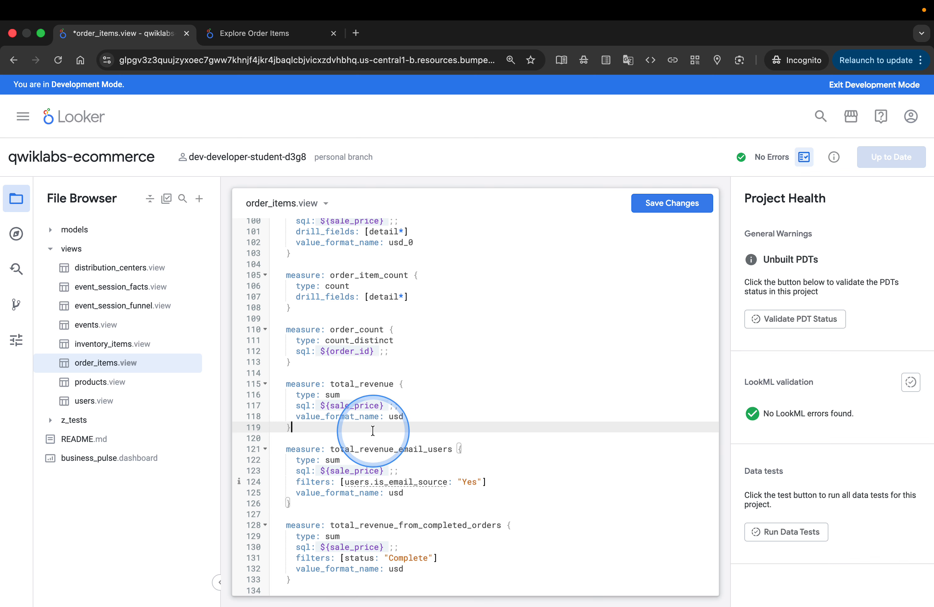
pyautogui.click(671, 207)
# Switch to the Google Skills lab page and read the instructions for testing the new filtered measure.
pyautogui.hotkey('ctrl', 'Left')
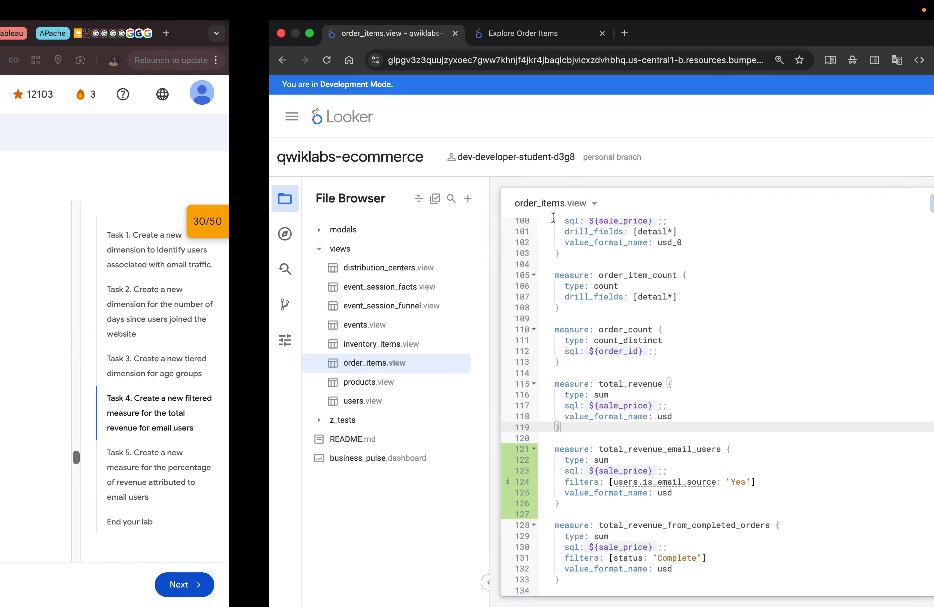
pyautogui.scroll(-4, 592, 361)
pyautogui.scroll(-7, 592, 366)
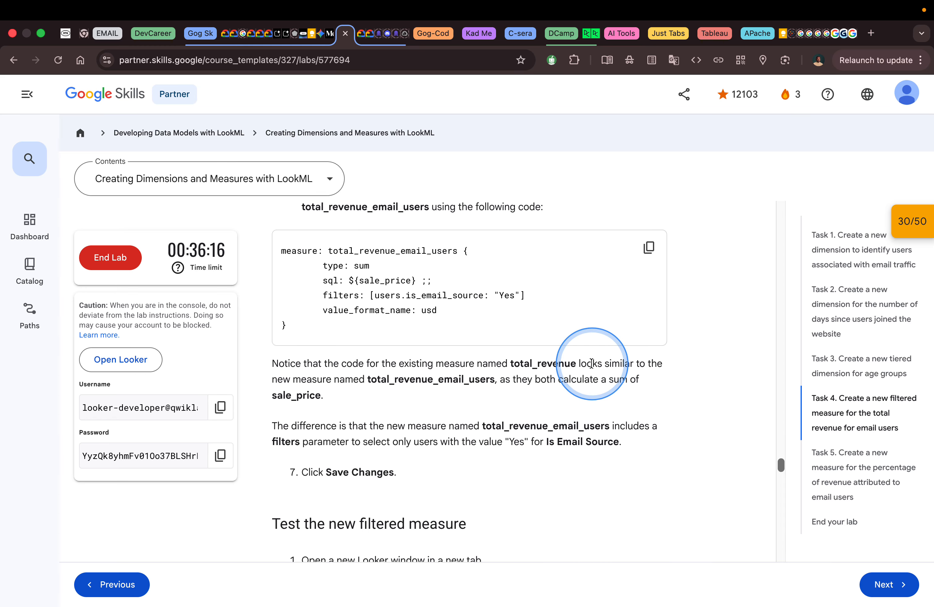
pyautogui.scroll(-1, 514, 399)
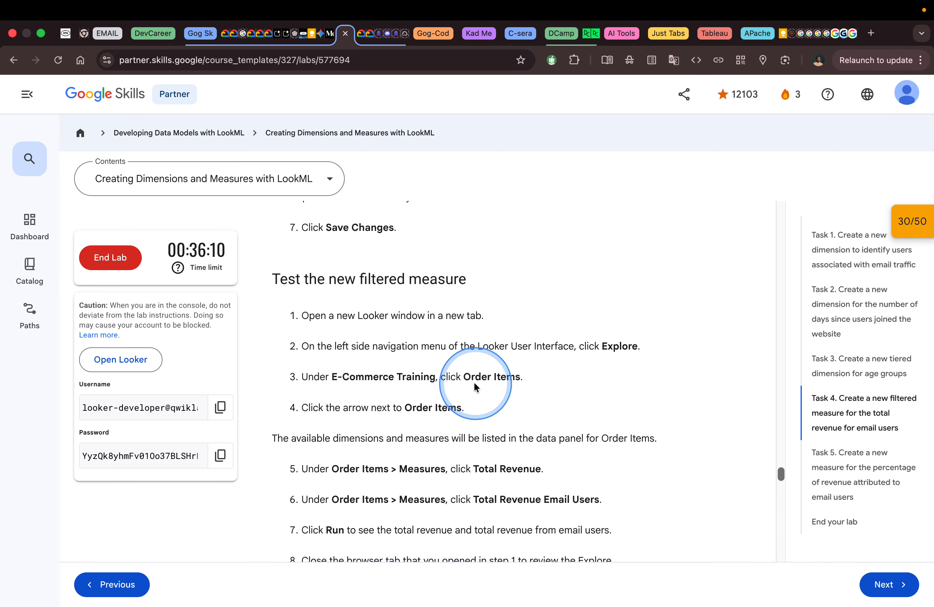
pyautogui.scroll(-2, 437, 398)
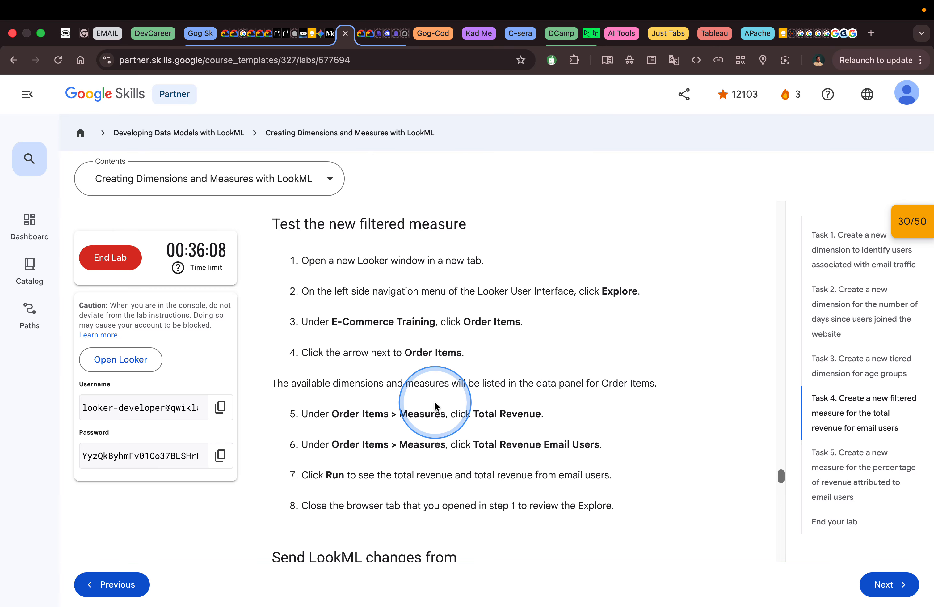
pyautogui.scroll(-2, 435, 404)
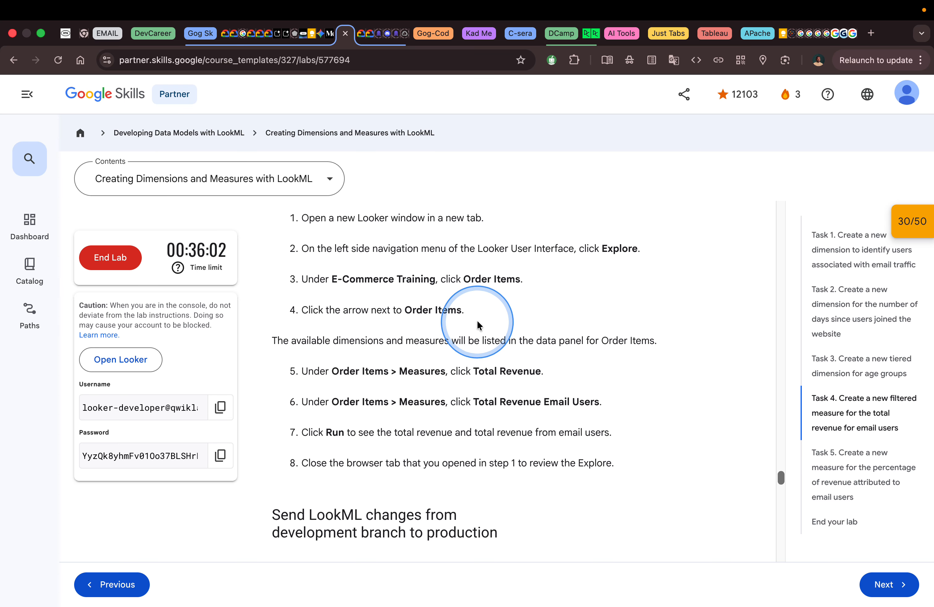
# Switch to the Order Items Explore in Looker, expand the Order Items measures, and compare them with the lab instructions.
pyautogui.hotkey('ctrl', 'Right')
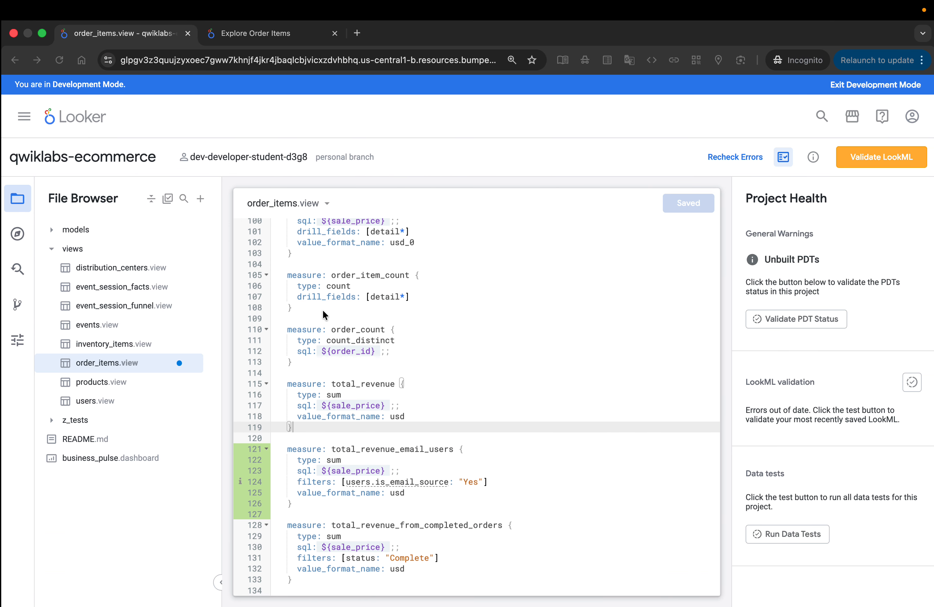
pyautogui.click(267, 33)
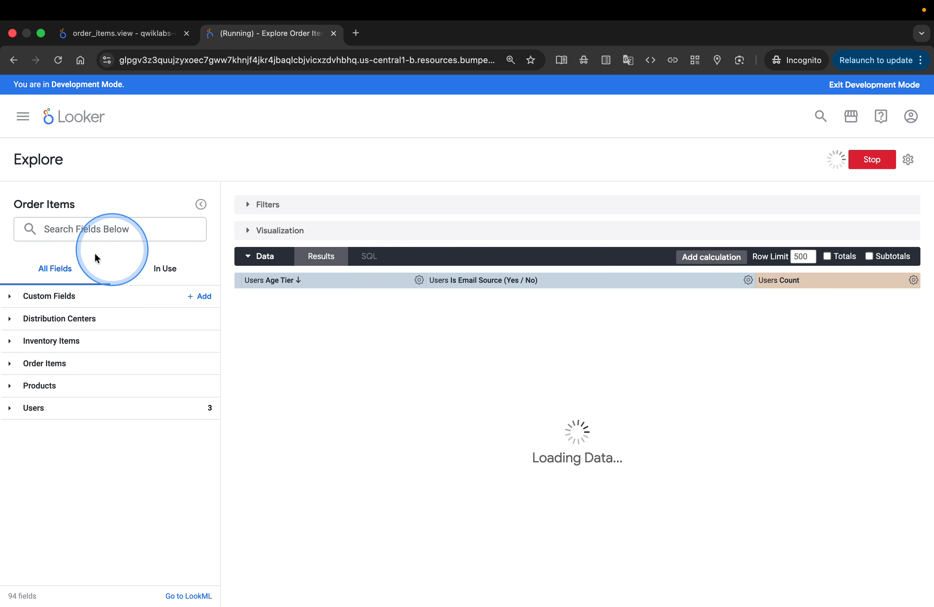
pyautogui.click(12, 365)
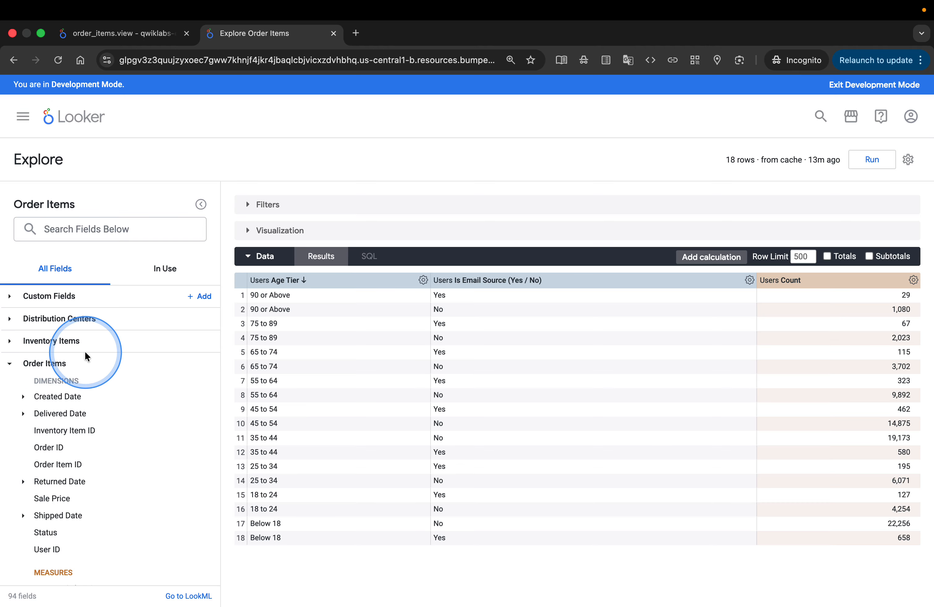
pyautogui.scroll(-3, 143, 313)
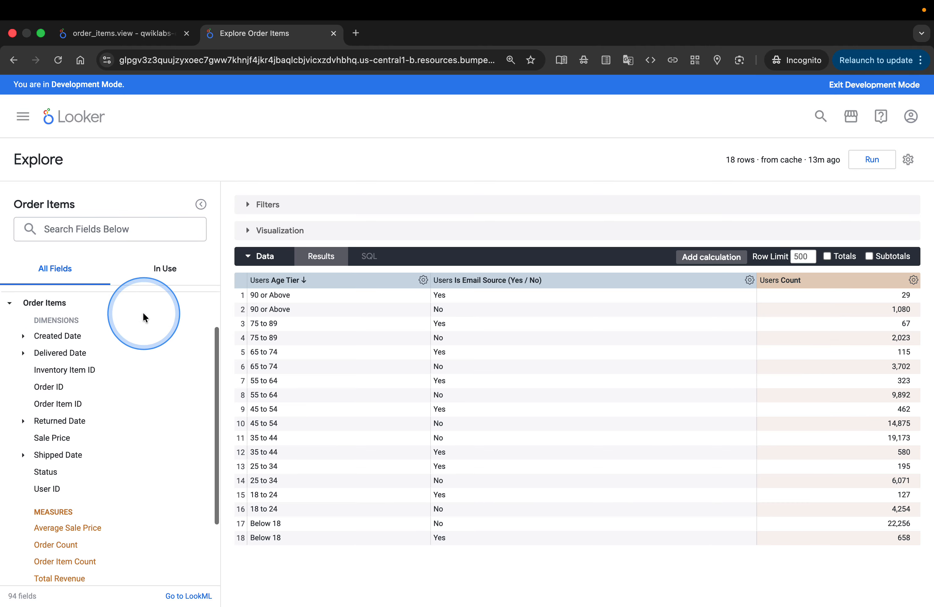
pyautogui.scroll(-3, 145, 317)
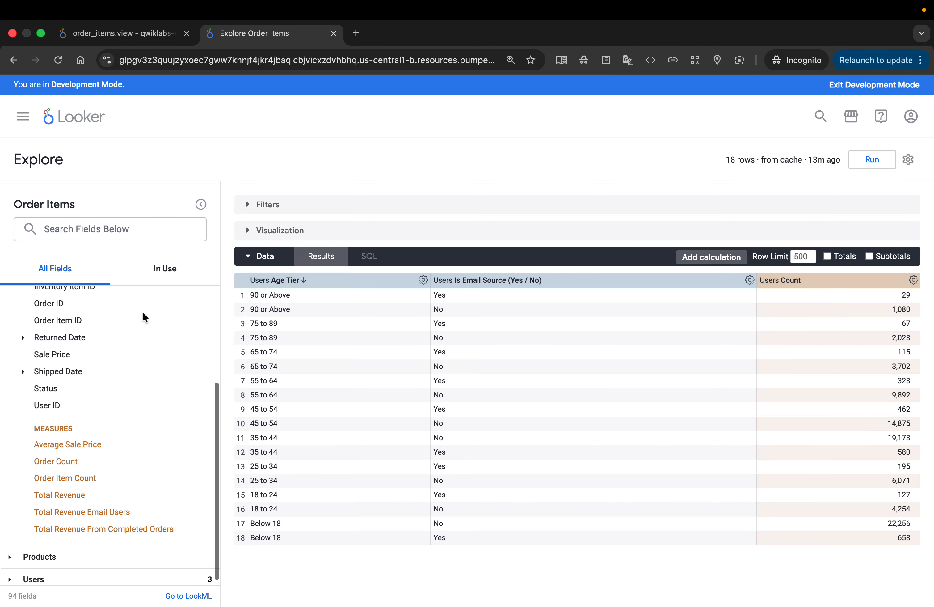
pyautogui.hotkey('ctrl', 'Left')
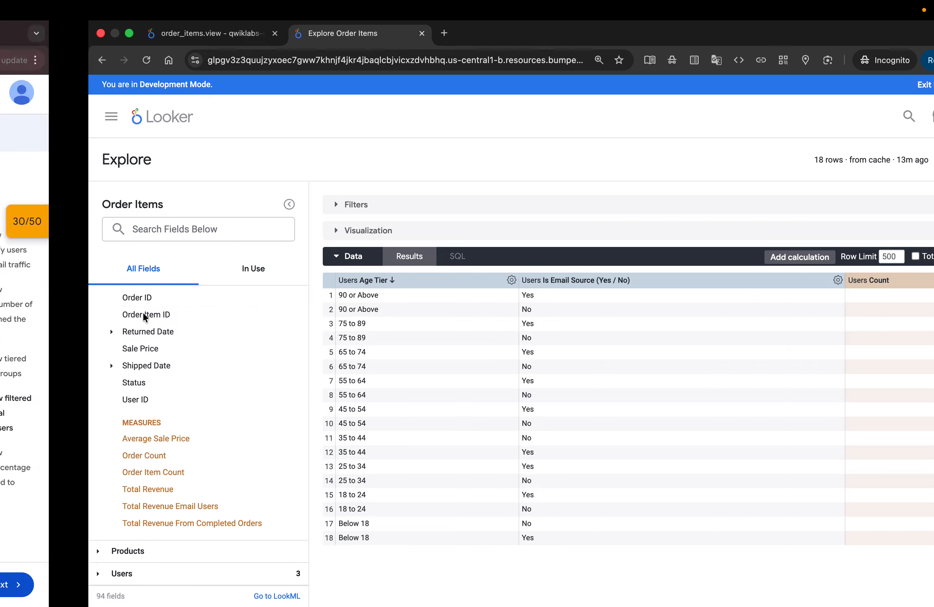
pyautogui.click(400, 356)
pyautogui.click(396, 372)
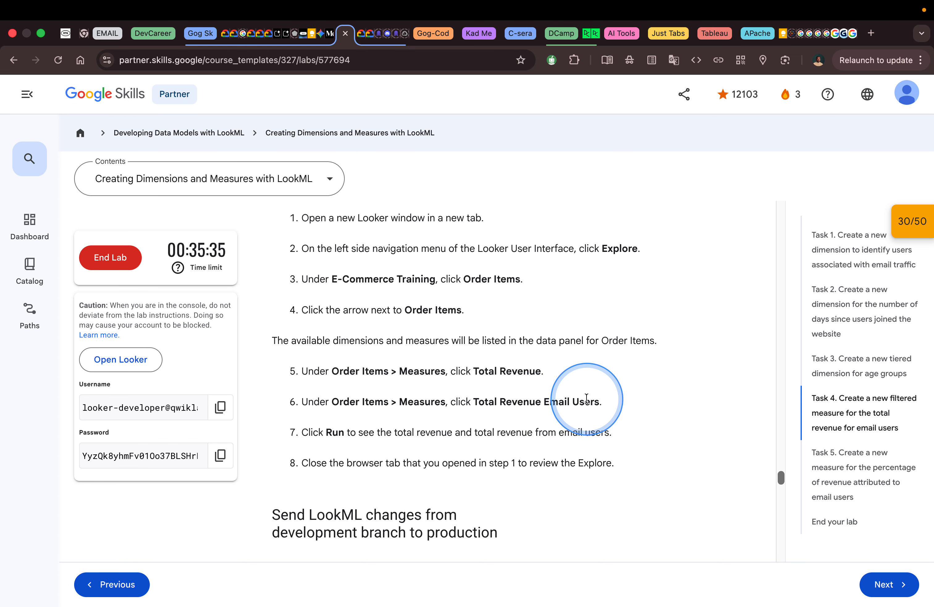
# Return to the Looker Explore and remove the Users Count, Is Email Source and Age Tier columns from the data table.
pyautogui.hotkey('ctrl', 'Right')
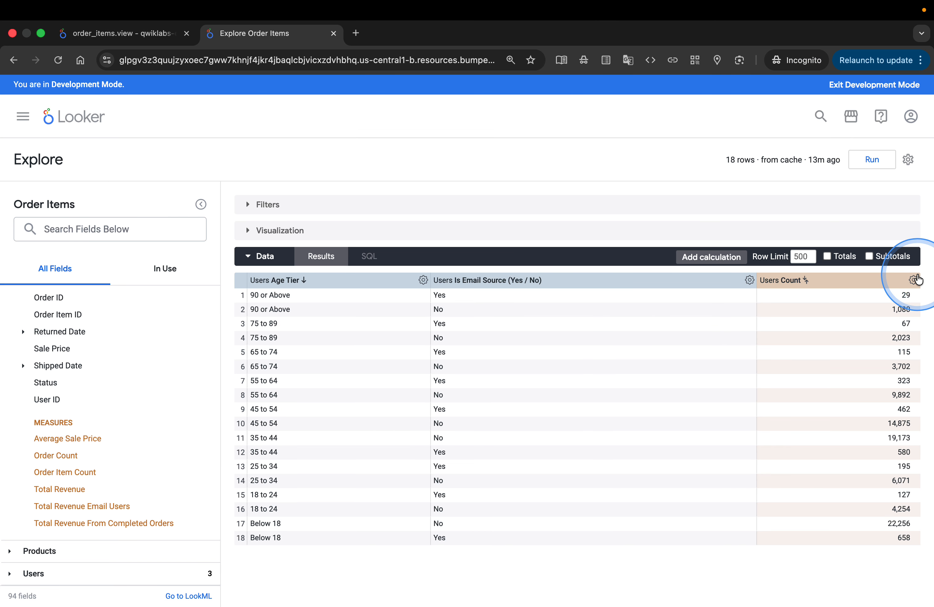
pyautogui.click(915, 280)
pyautogui.click(830, 306)
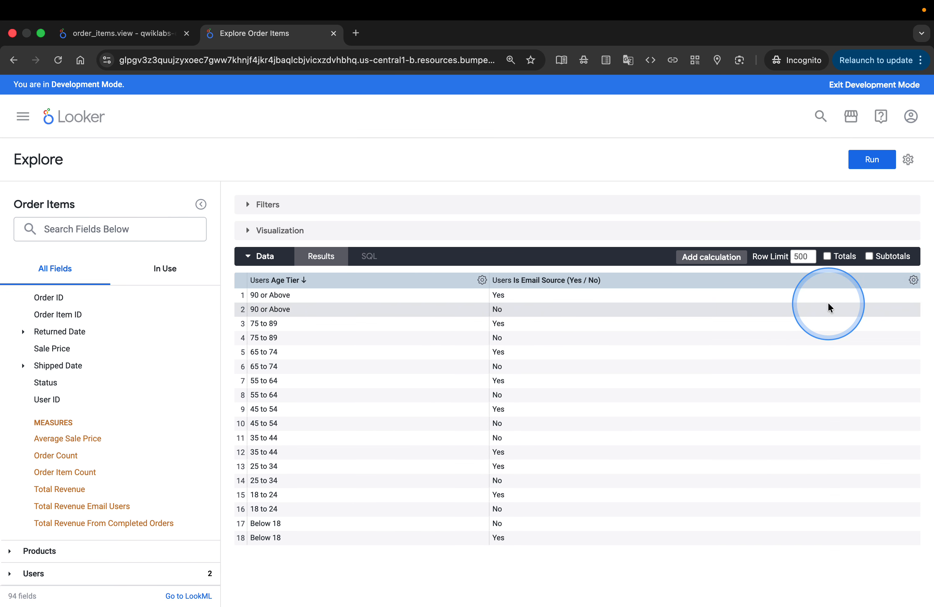
pyautogui.click(913, 281)
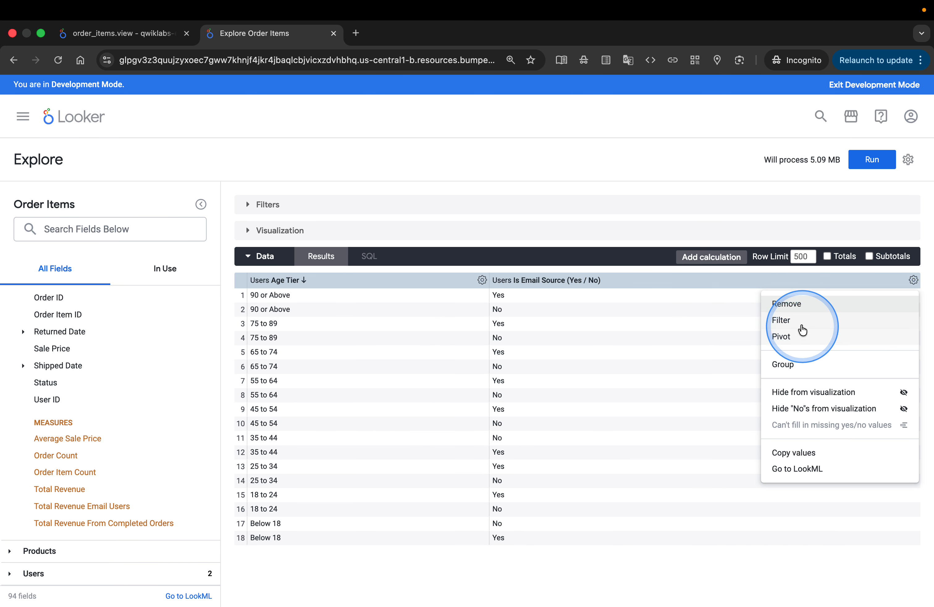
pyautogui.click(792, 304)
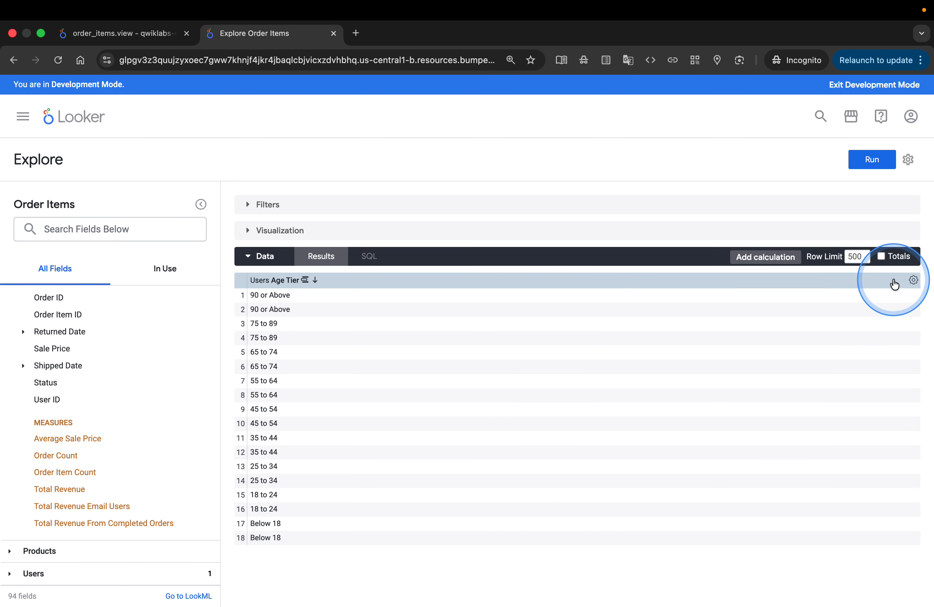
pyautogui.click(914, 280)
pyautogui.click(833, 306)
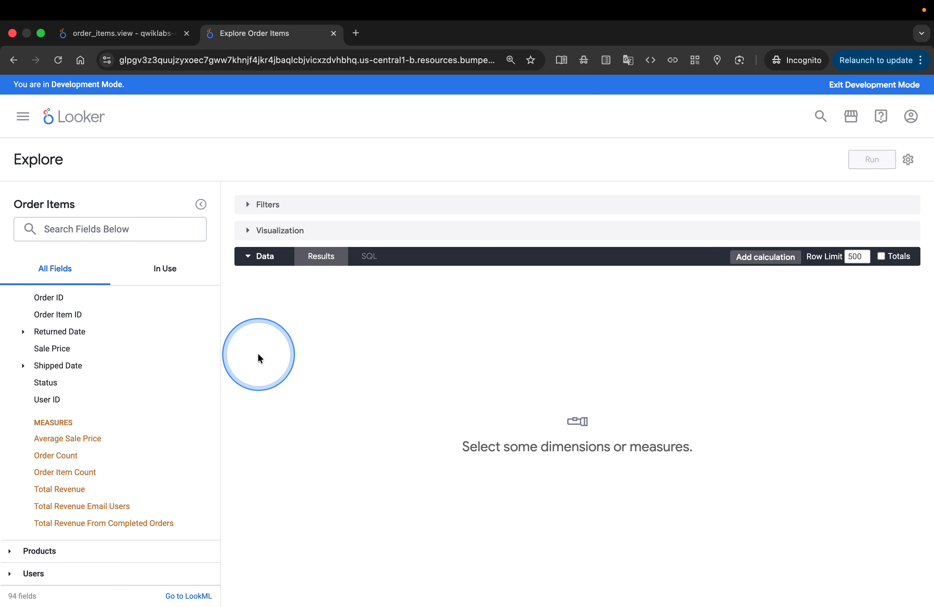
# Add the Total Revenue and Total Revenue Email Users measures, recheck the lab instructions, and run the query.
pyautogui.click(52, 490)
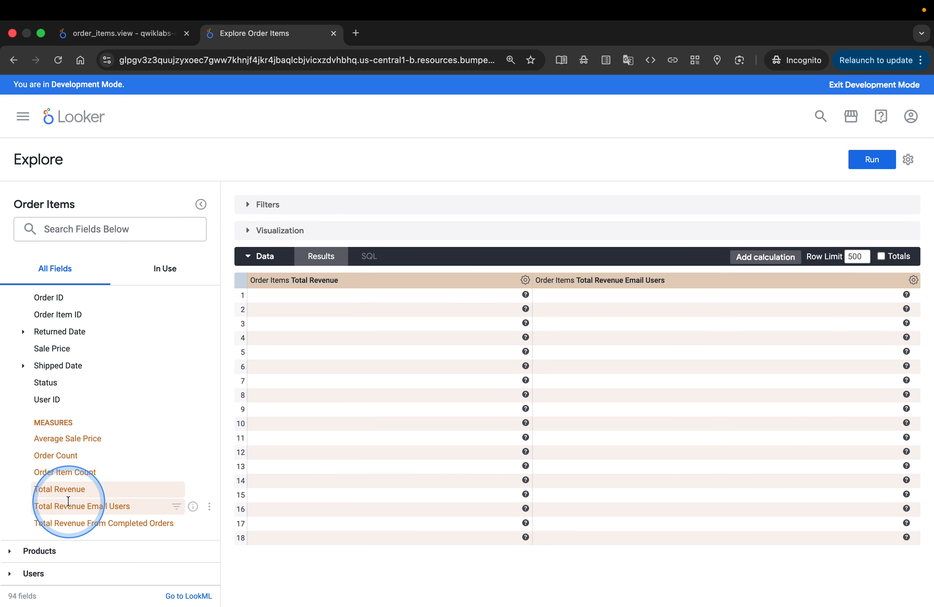
pyautogui.hotkey('ctrl', 'Left')
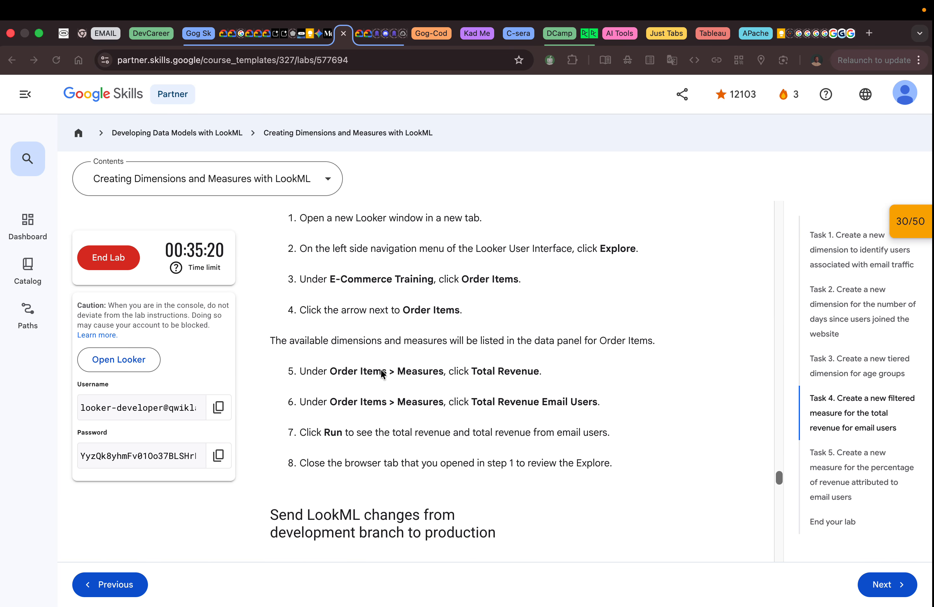
pyautogui.click(453, 365)
pyautogui.scroll(-3, 452, 364)
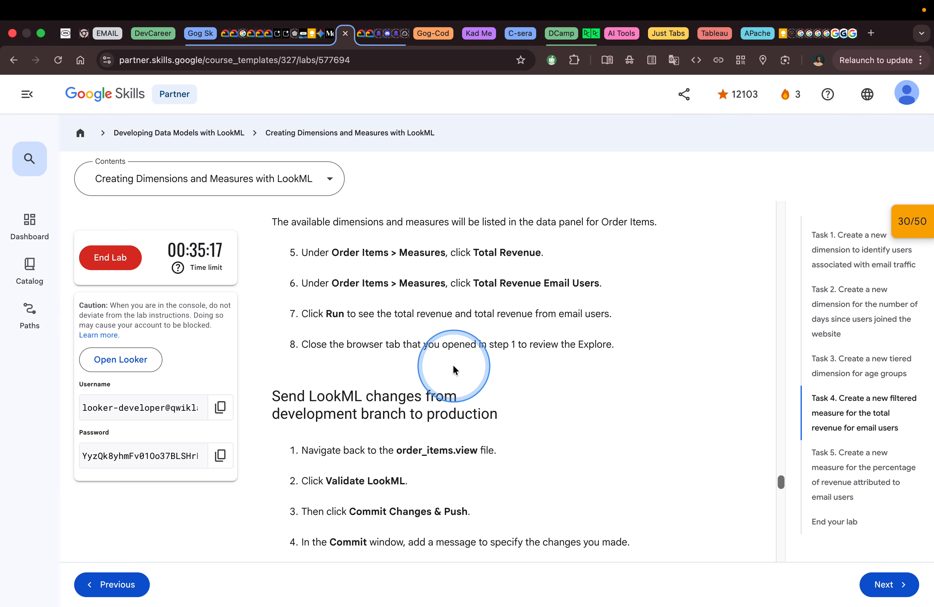
pyautogui.hotkey('ctrl', 'Right')
pyautogui.click(864, 167)
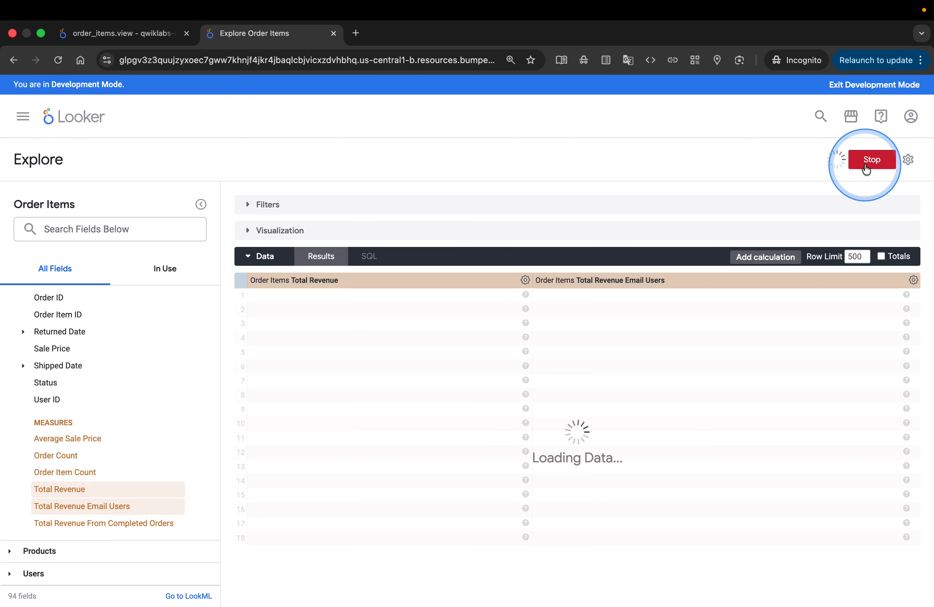
pyautogui.click(771, 214)
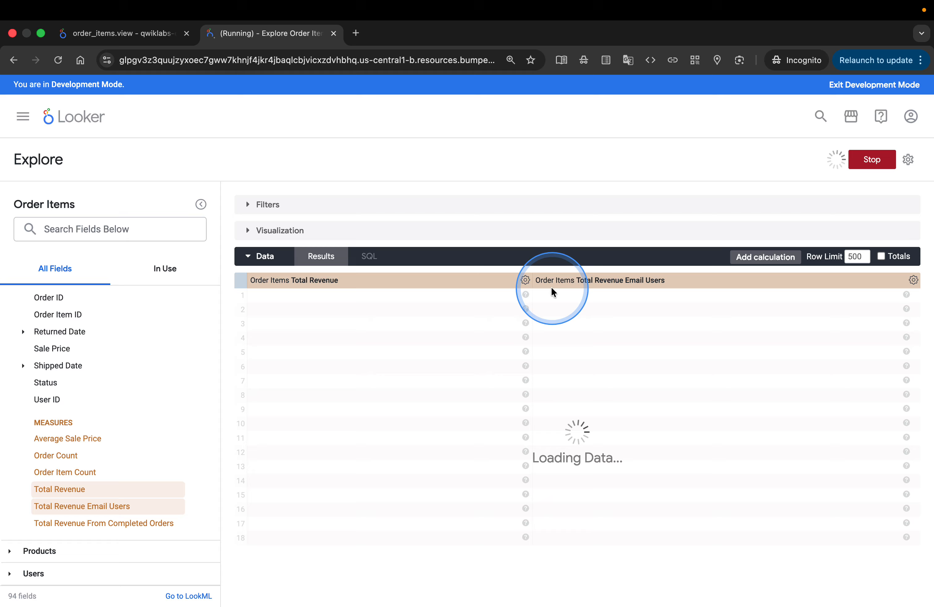
# Review the remaining test instructions on the lab page, and examine the query results in the Looker Explore.
pyautogui.hotkey('ctrl', 'Left')
pyautogui.click(614, 313)
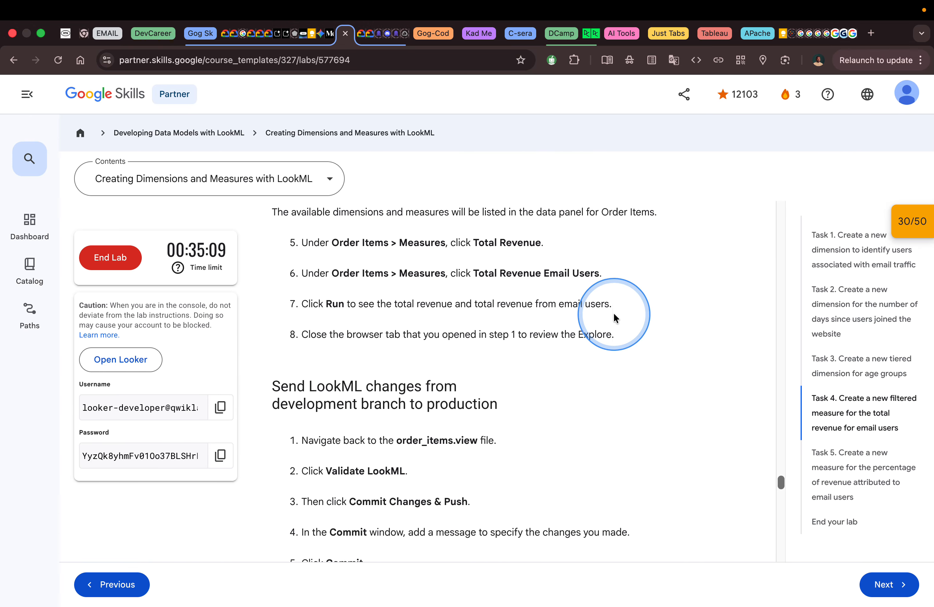
pyautogui.scroll(-1, 614, 314)
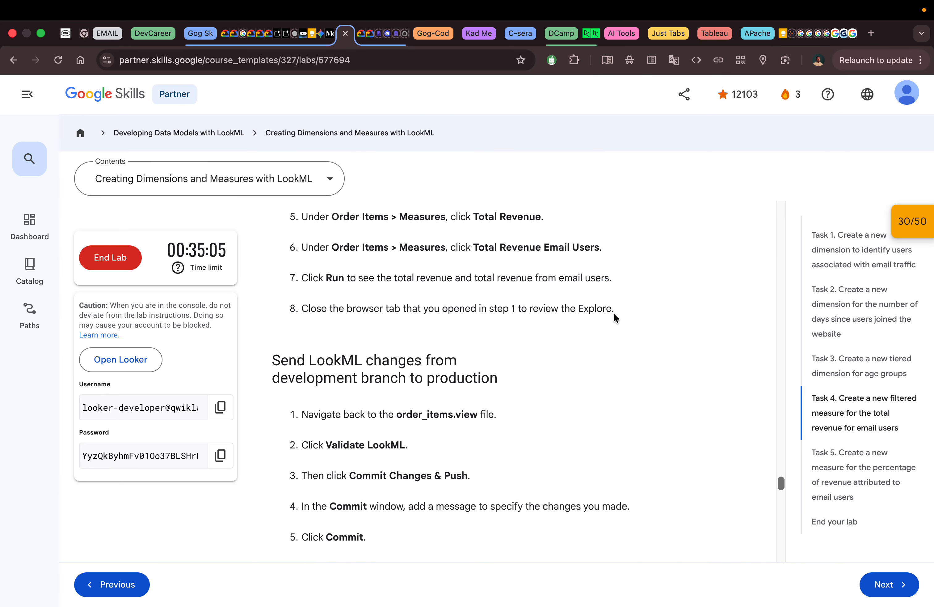
pyautogui.hotkey('ctrl', 'Right')
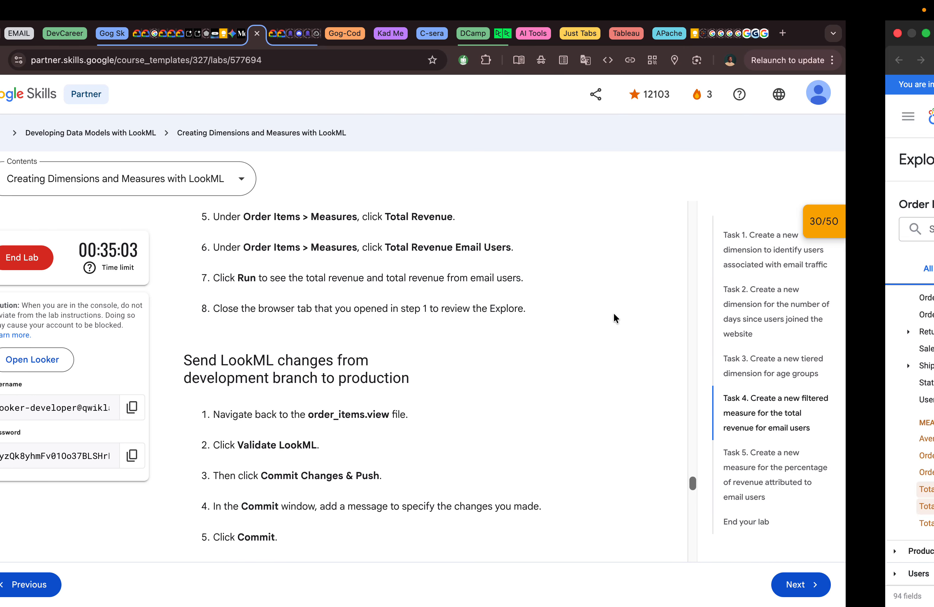
pyautogui.click(485, 302)
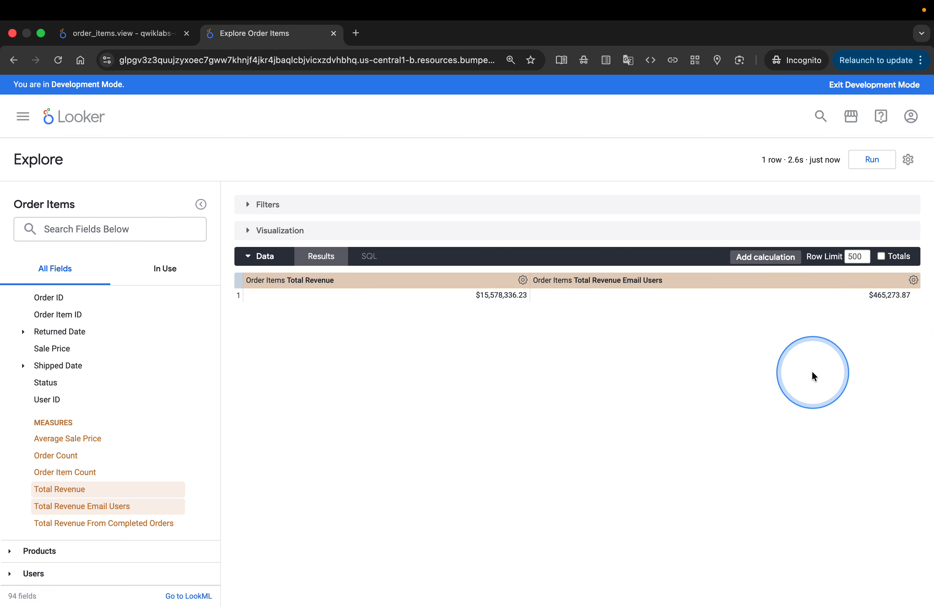
# Switch to the lab page and read the instructions for sending the LookML changes from the development branch to production.
pyautogui.hotkey('ctrl', 'Left')
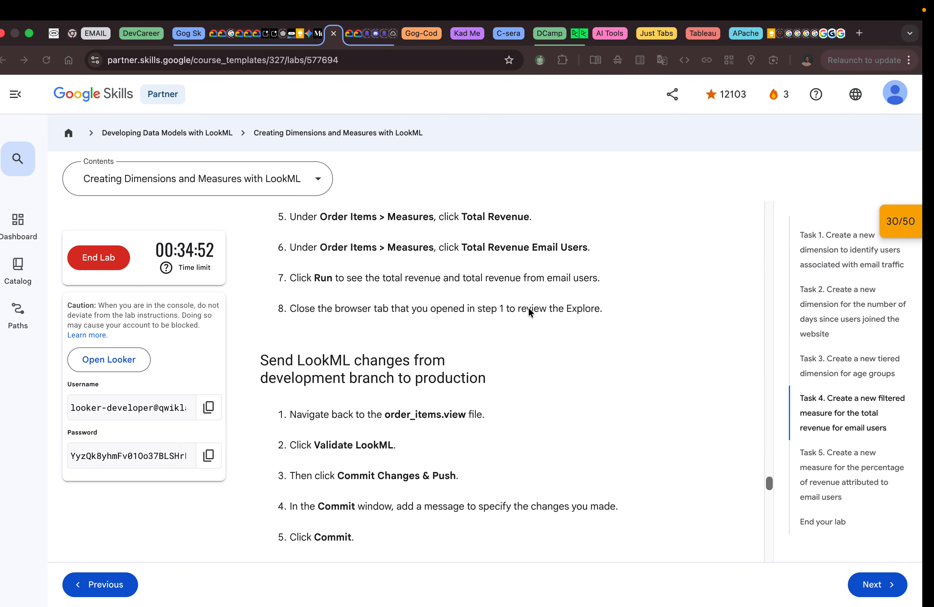
pyautogui.scroll(-1, 545, 422)
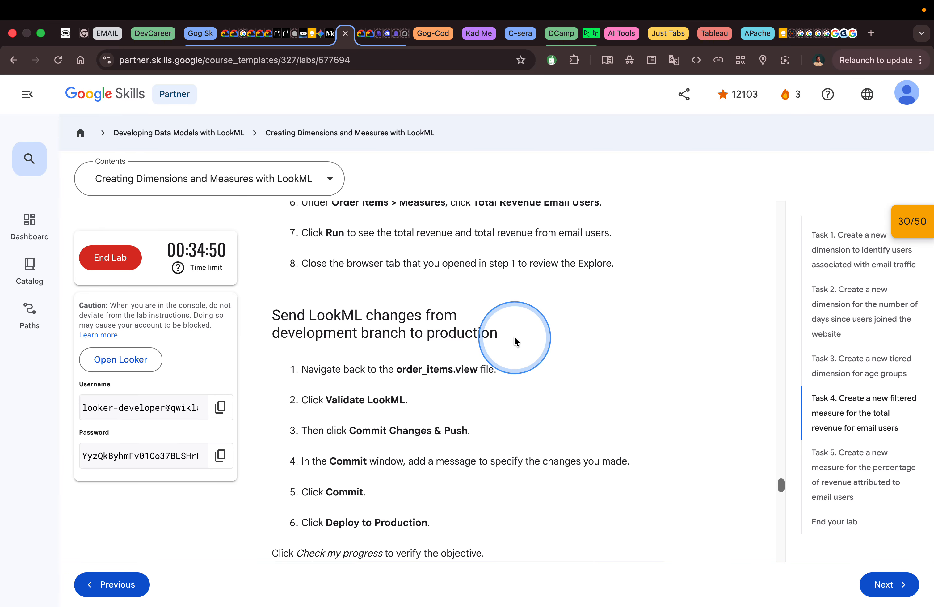
pyautogui.scroll(-2, 458, 334)
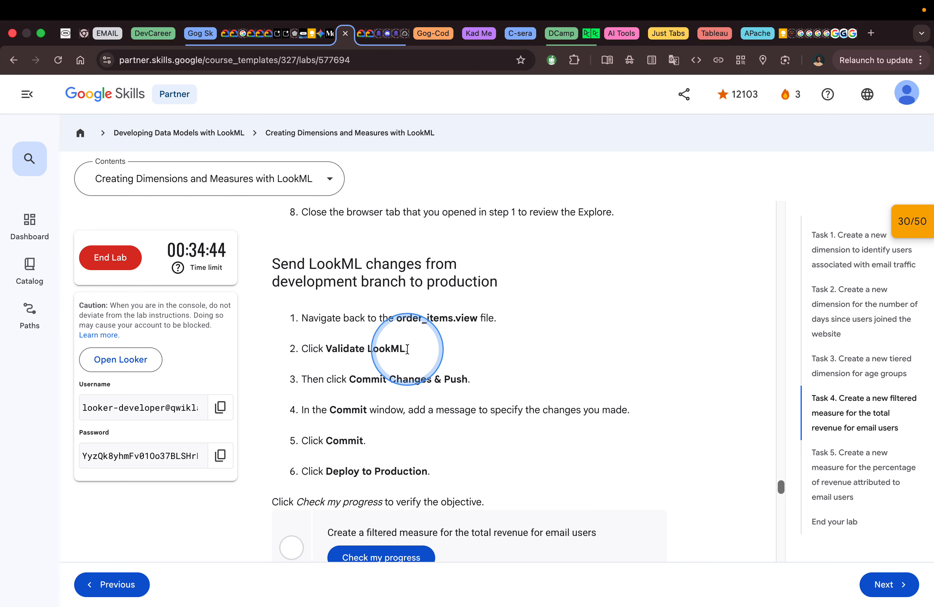
pyautogui.scroll(-1, 408, 349)
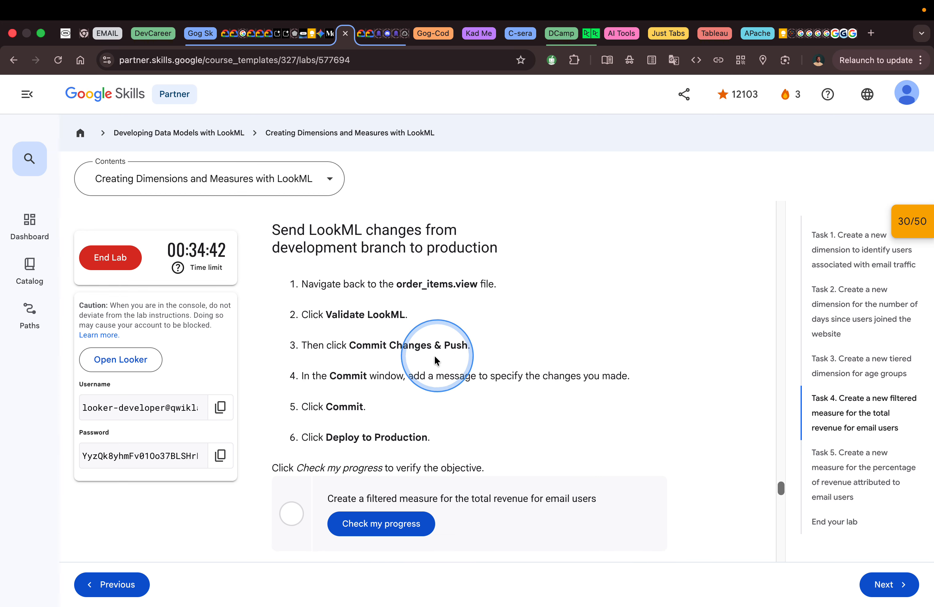
# Switch to Looker, return to order_items.view, and validate the LookML.
pyautogui.hotkey('ctrl', 'Right')
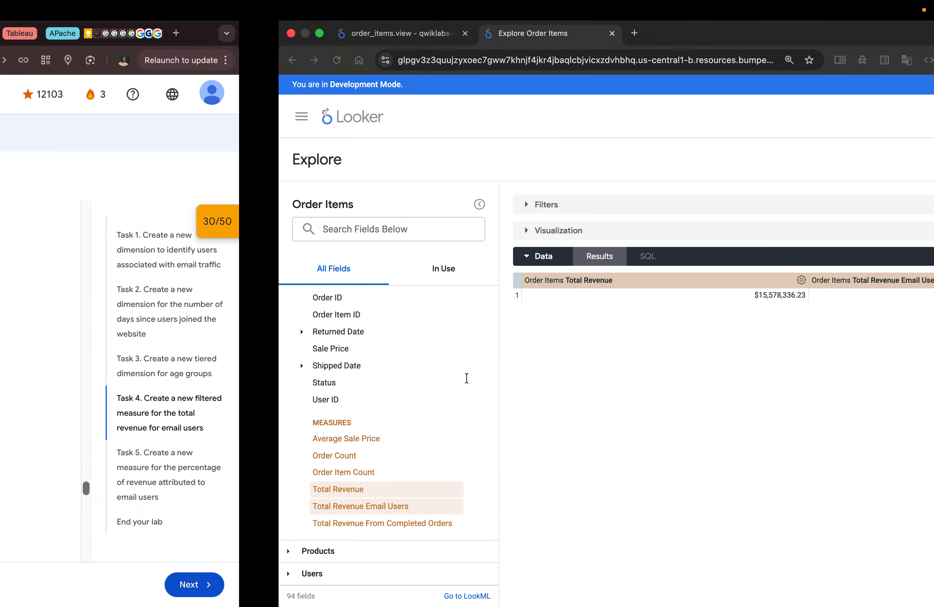
pyautogui.click(134, 36)
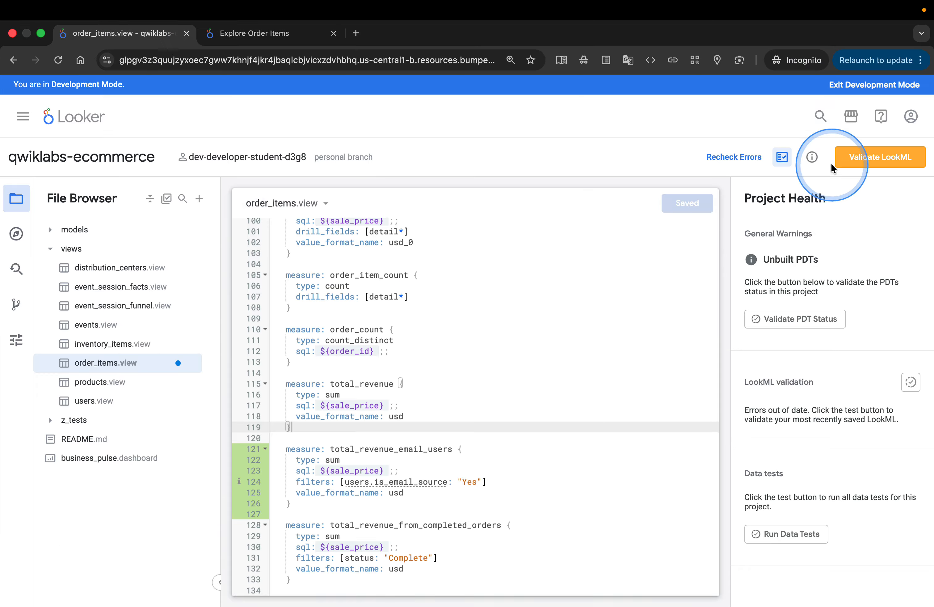
pyautogui.click(870, 160)
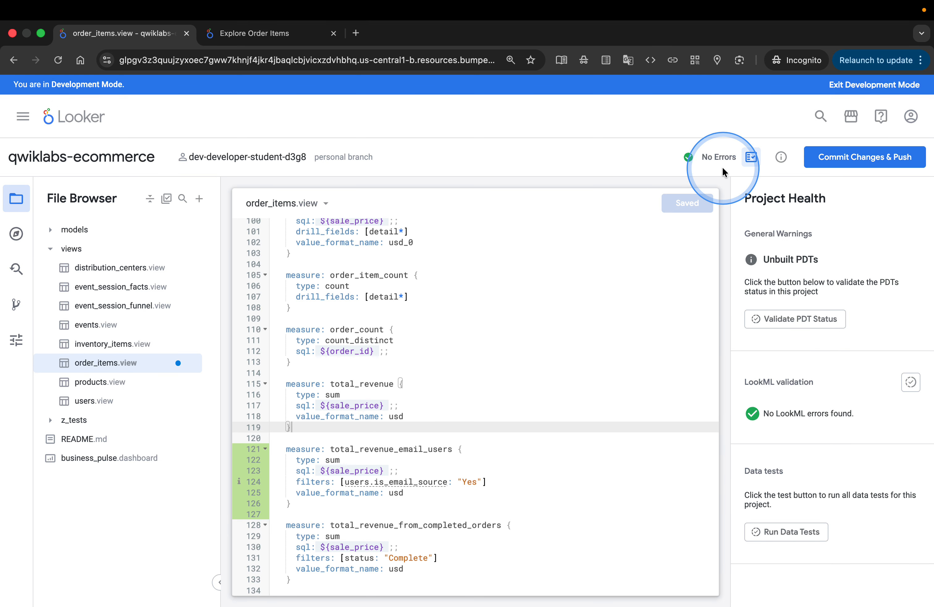
# Commit the order_items.view changes with the message "We added total revenue email users" and deploy them to production.
pyautogui.click(850, 160)
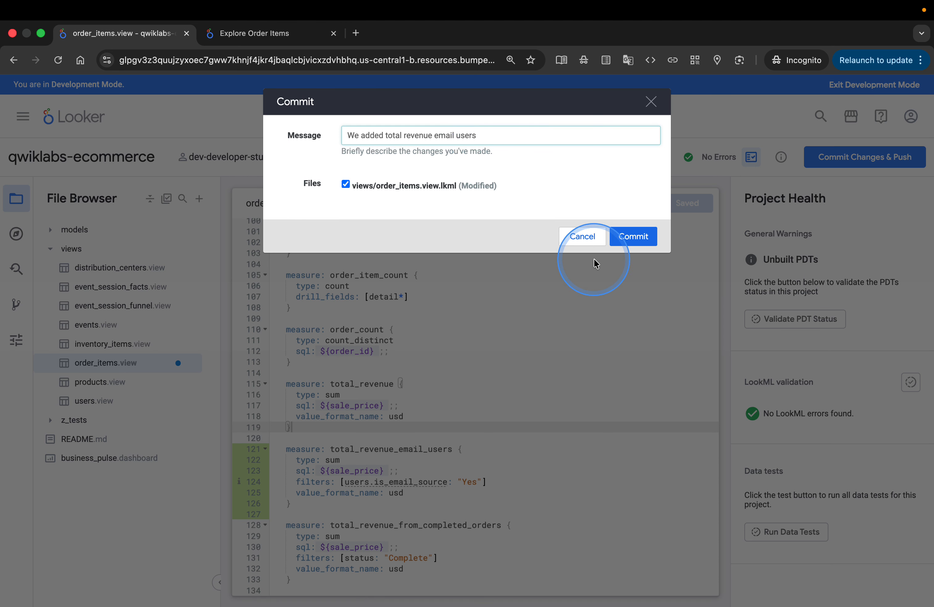
pyautogui.click(633, 237)
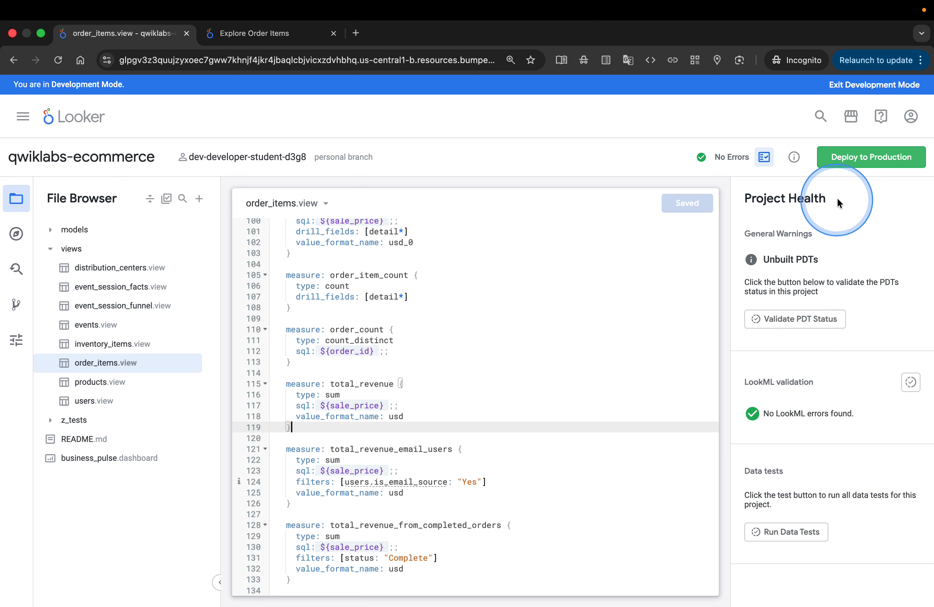
pyautogui.click(847, 158)
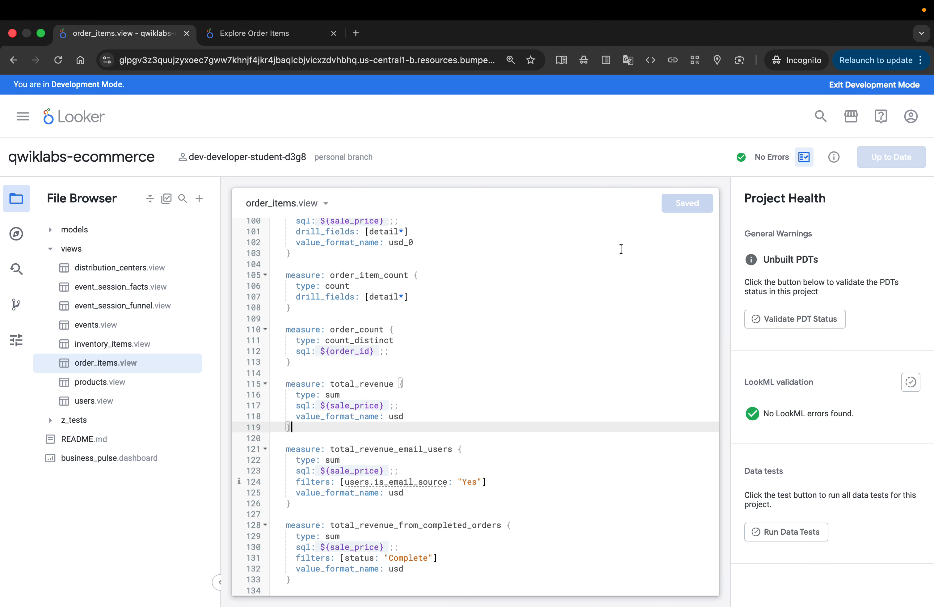
# Switch to the lab page, check the progress of the filtered measure objective, and read the introduction to Task 5.
pyautogui.hotkey('ctrl', 'Left')
pyautogui.scroll(-1, 599, 341)
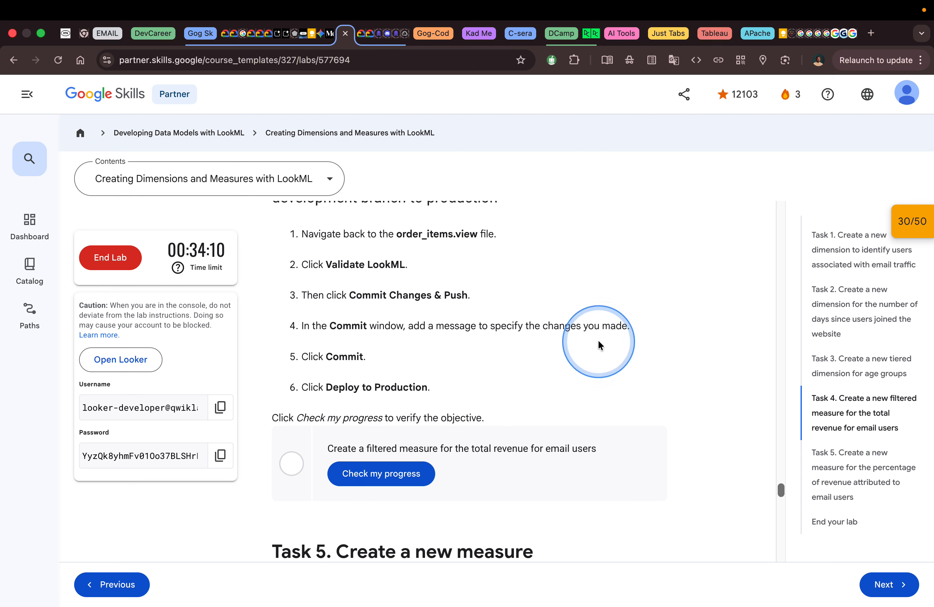
pyautogui.click(396, 471)
pyautogui.scroll(-3, 569, 394)
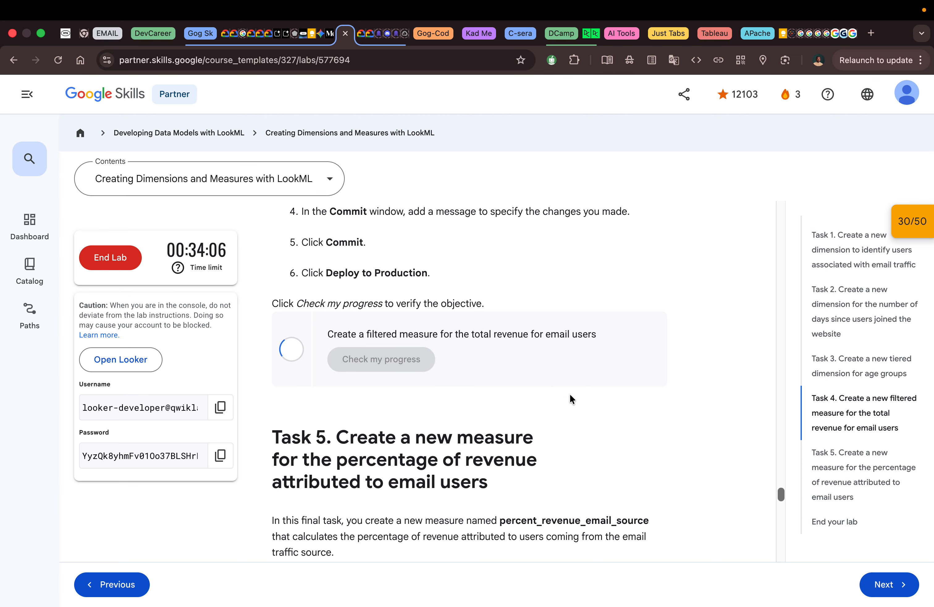
pyautogui.scroll(-5, 570, 394)
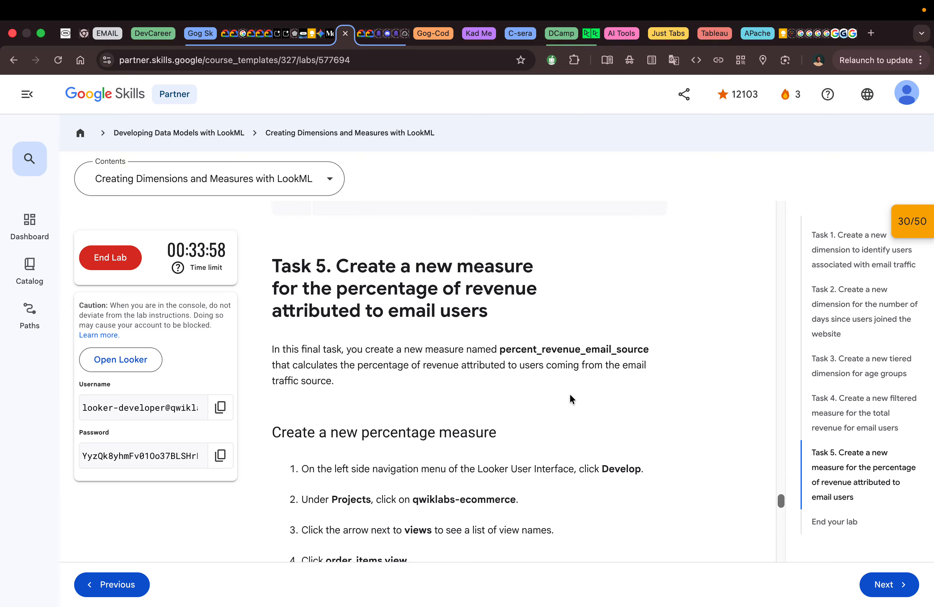
pyautogui.scroll(-2, 570, 395)
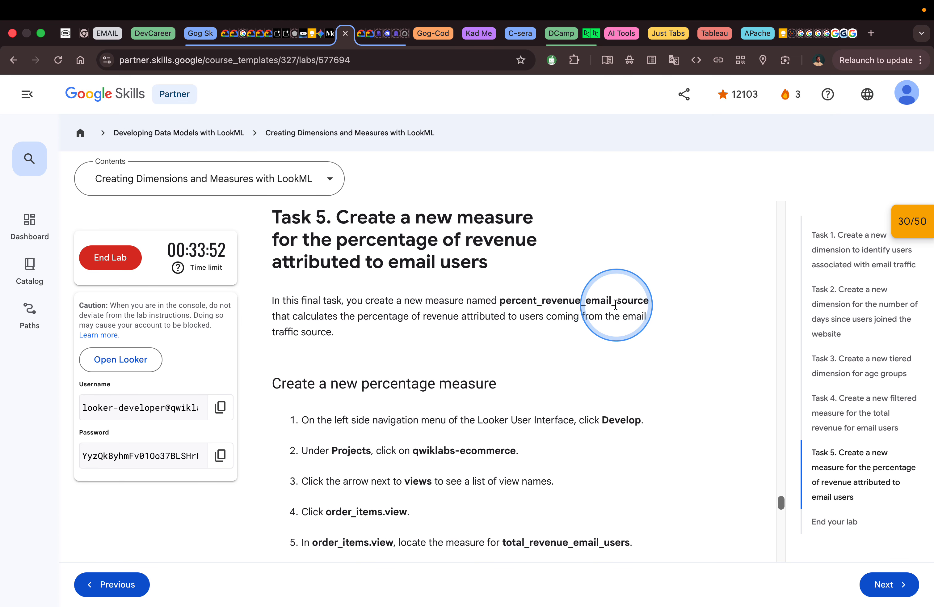
# Read the Task 5 steps for creating the percentage measure and copy the percent_revenue_email_source code block.
pyautogui.scroll(-4, 615, 304)
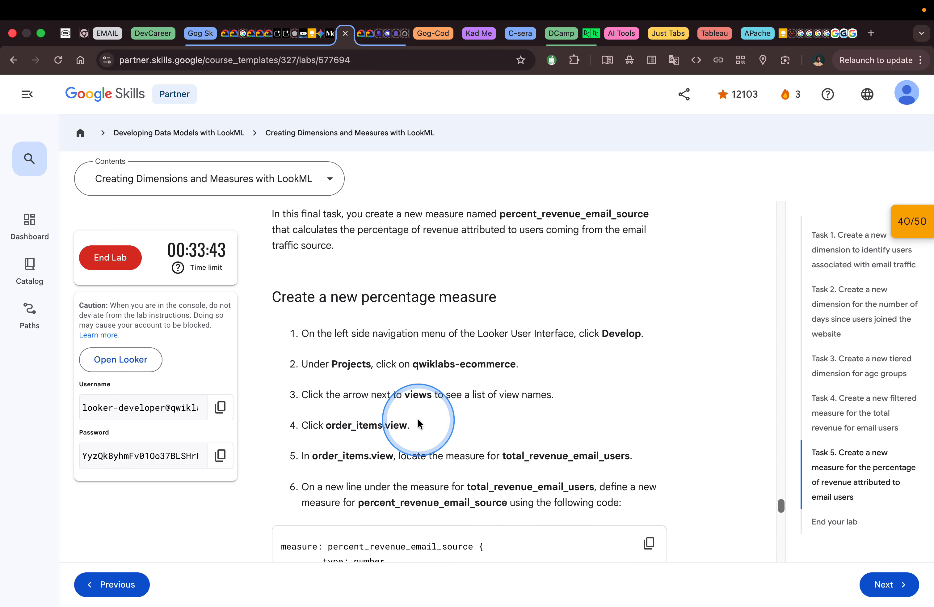
pyautogui.scroll(-1, 421, 410)
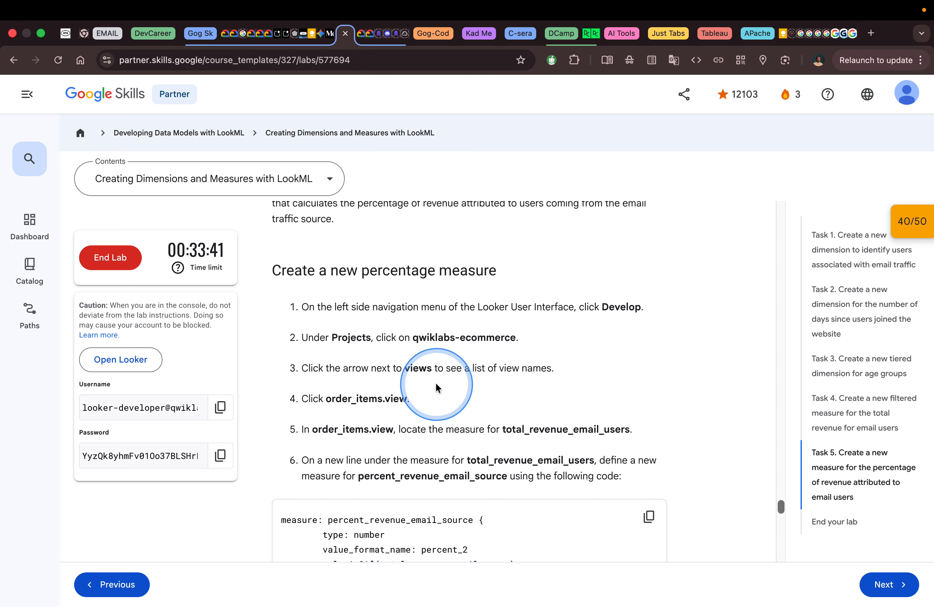
pyautogui.hotkey('ctrl', 'Right')
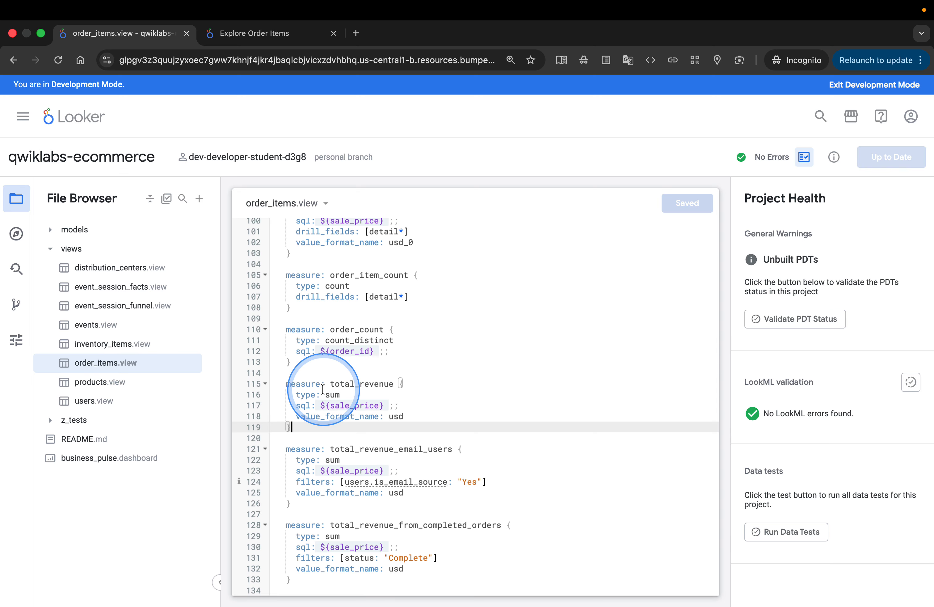
pyautogui.hotkey('ctrl', 'Left')
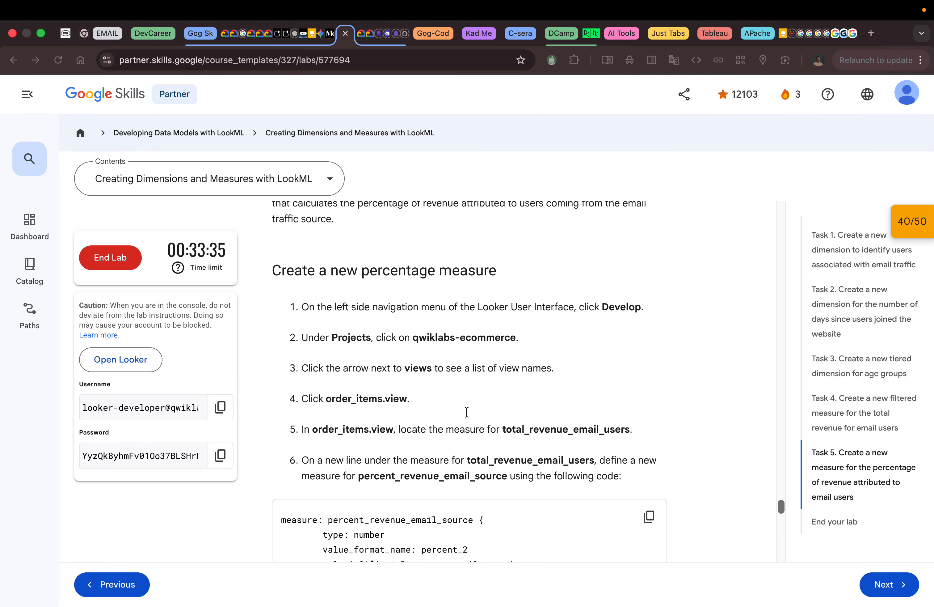
pyautogui.scroll(-2, 467, 415)
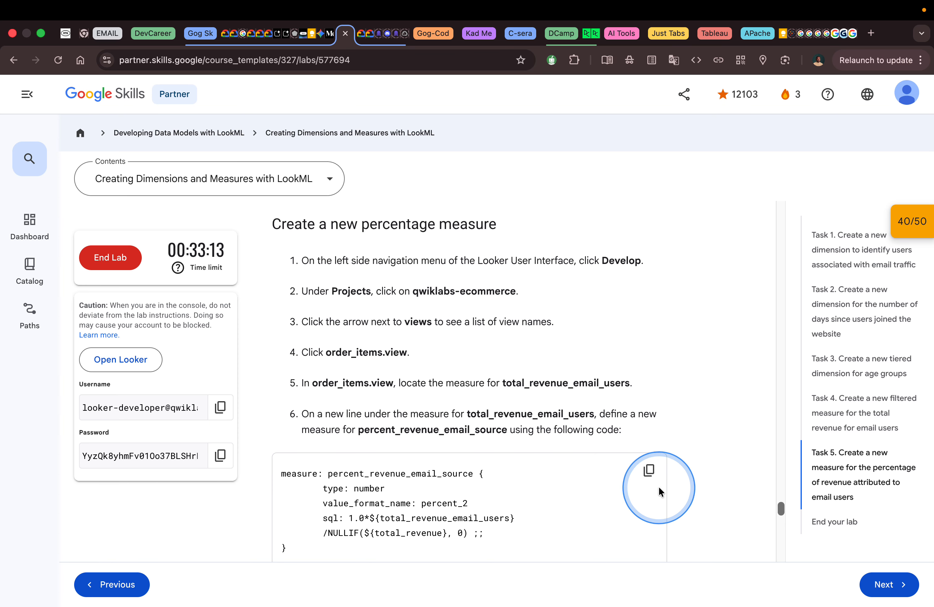
pyautogui.click(649, 471)
pyautogui.scroll(-2, 615, 475)
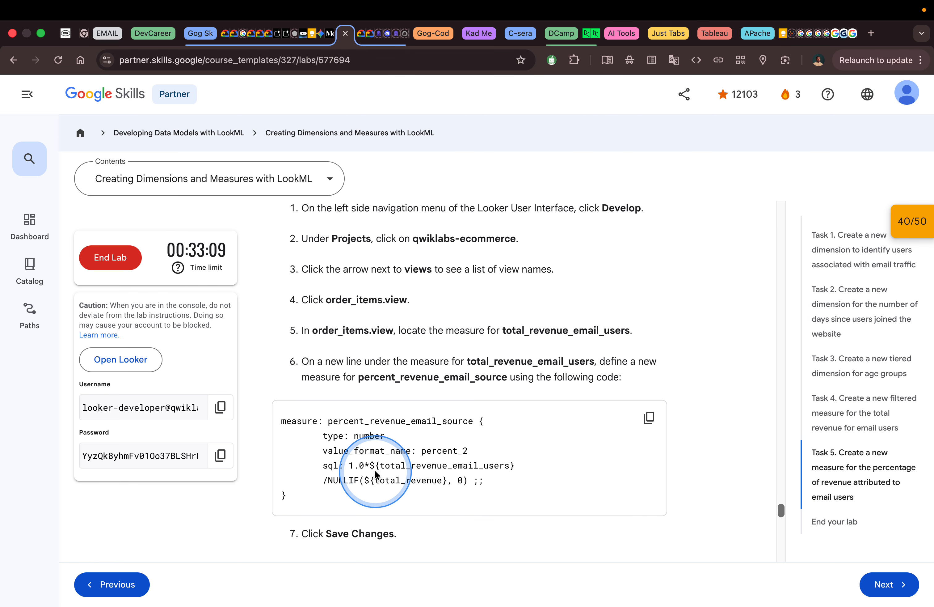
pyautogui.press('ctrl')
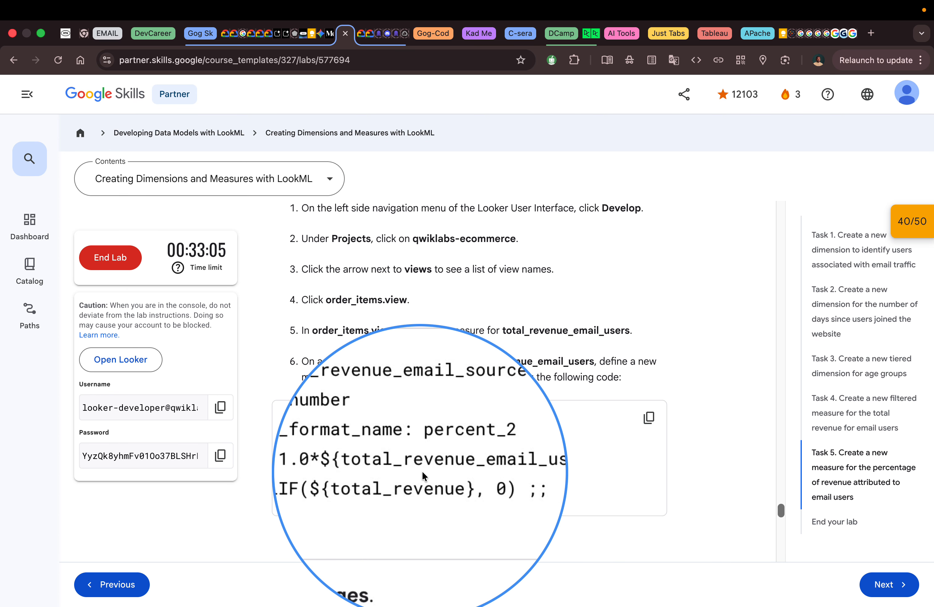
pyautogui.press('ctrl')
pyautogui.click(383, 481)
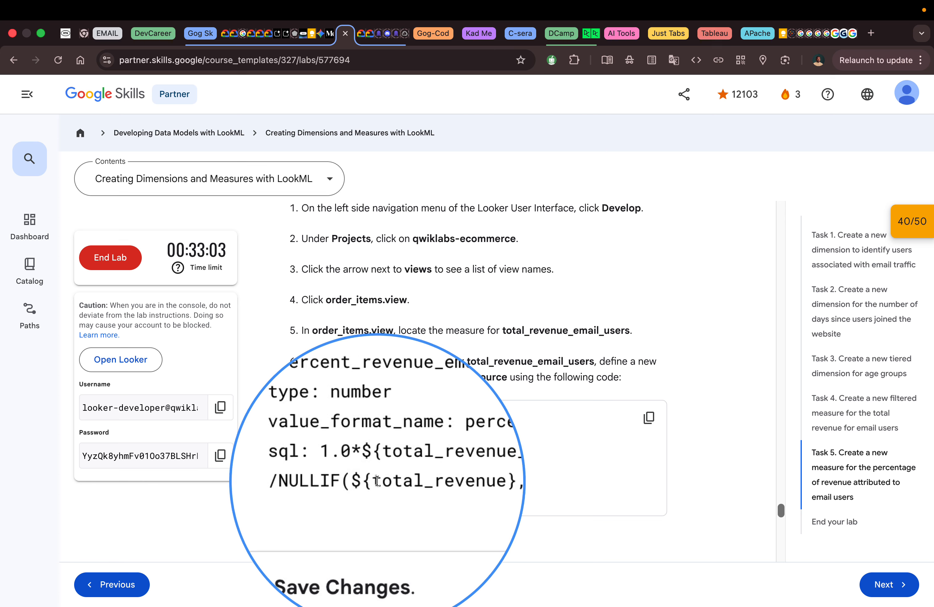
pyautogui.press('ctrl')
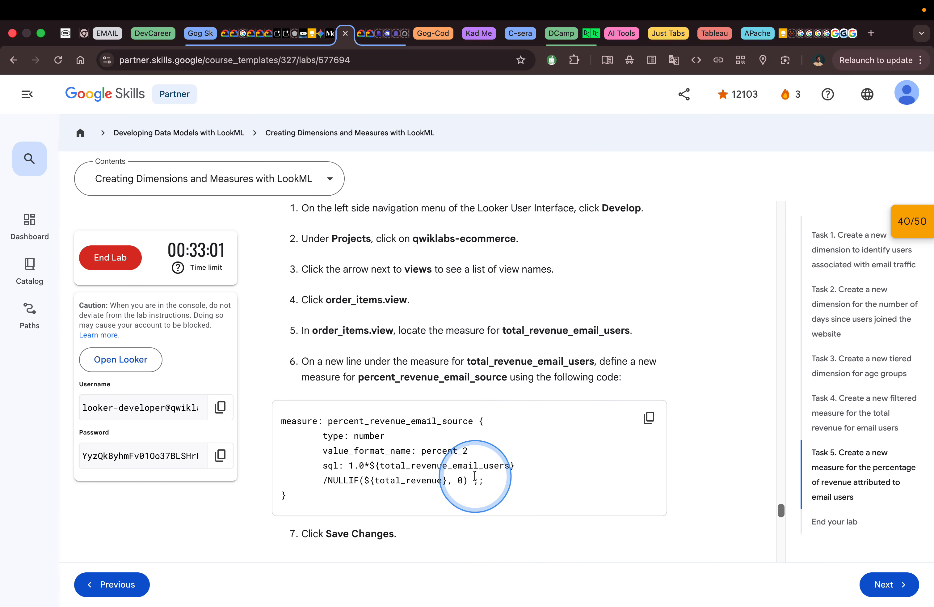
# Switch to Looker and extend the login session by 30 minutes.
pyautogui.hotkey('ctrl', 'Right')
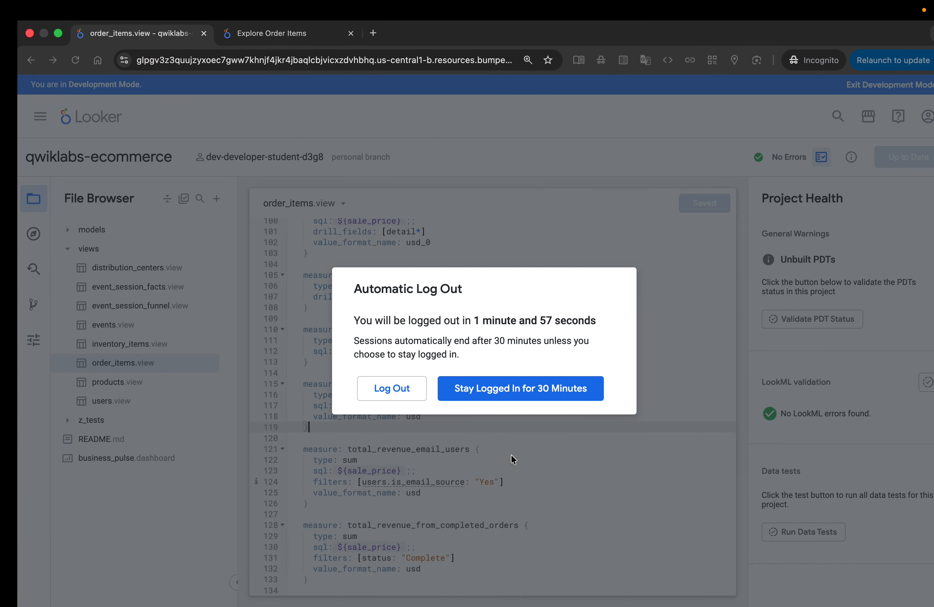
pyautogui.click(467, 390)
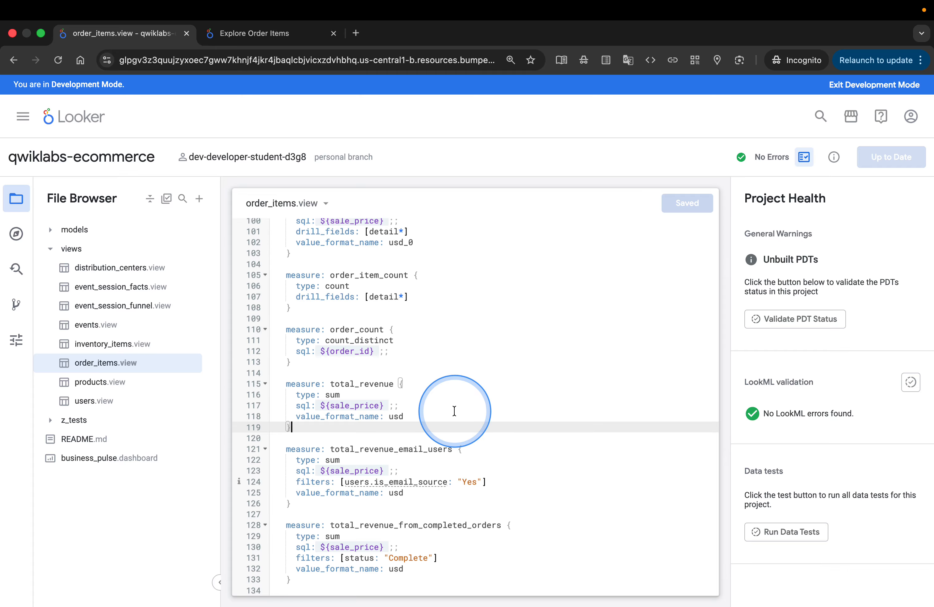
pyautogui.hotkey('ctrl', 'Left')
pyautogui.hotkey('ctrl', 'Right')
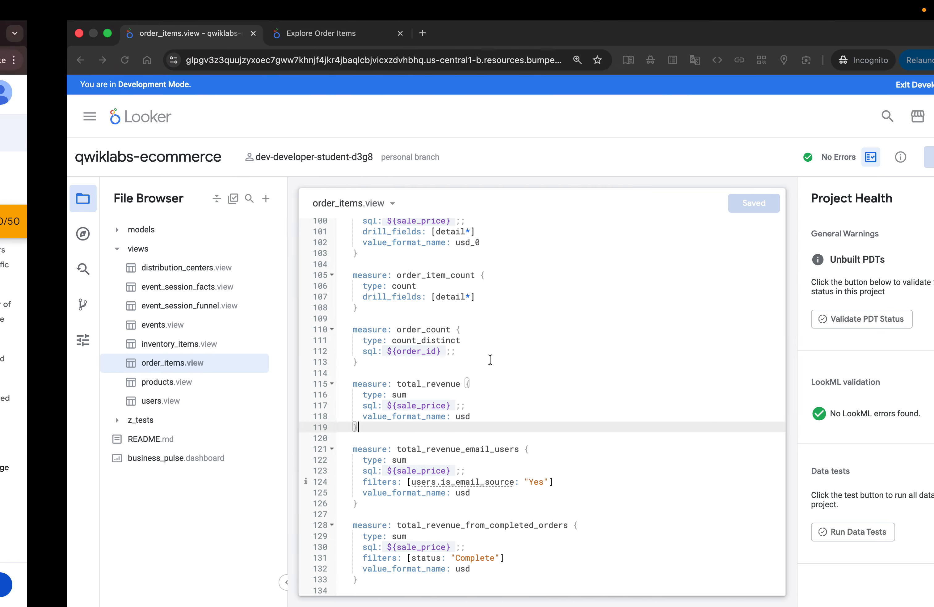
# Paste the copied percent_revenue_email_source measure below total_revenue_email_users in order_items.view and save the changes.
pyautogui.click(378, 504)
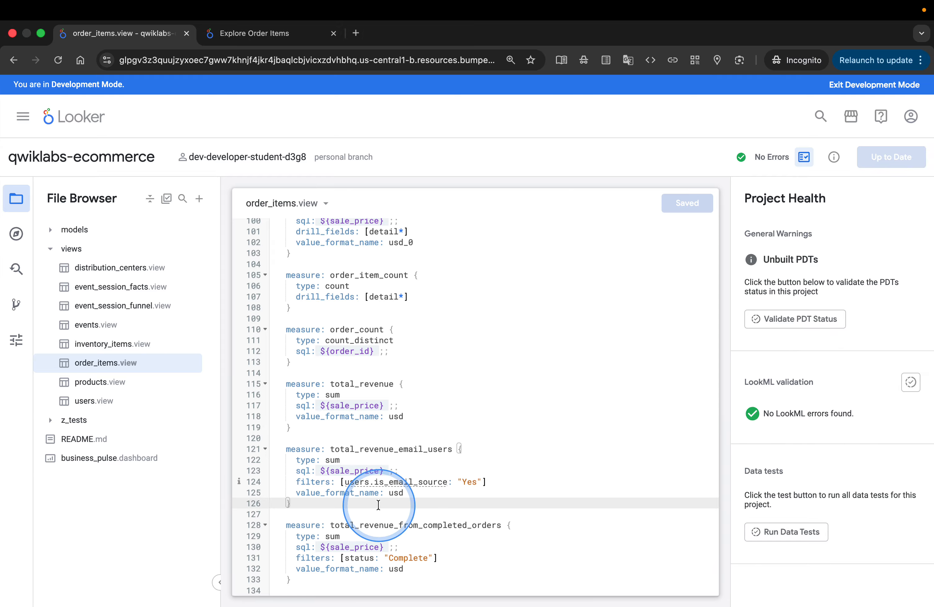
pyautogui.press('Return')
pyautogui.press('Return')
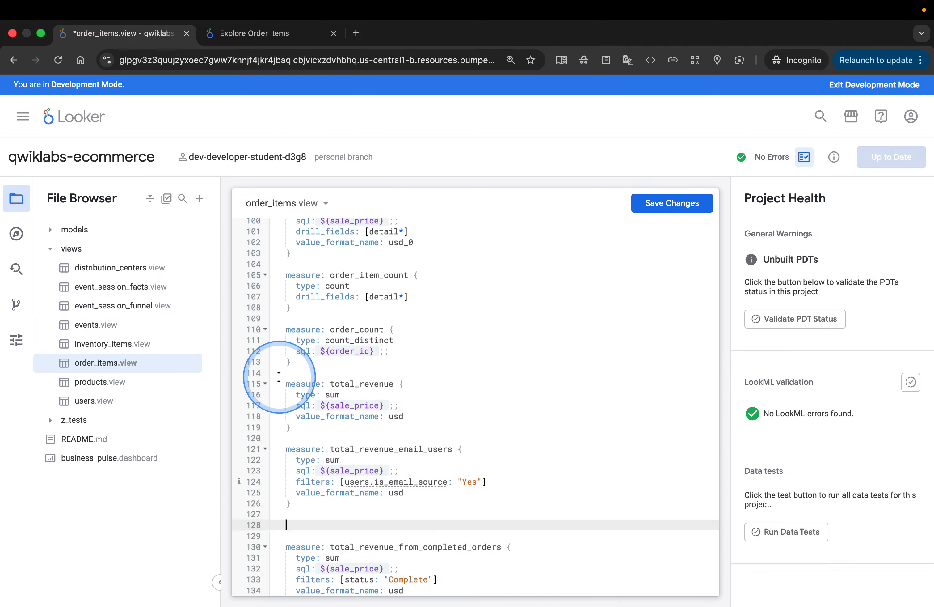
pyautogui.press('super+v')
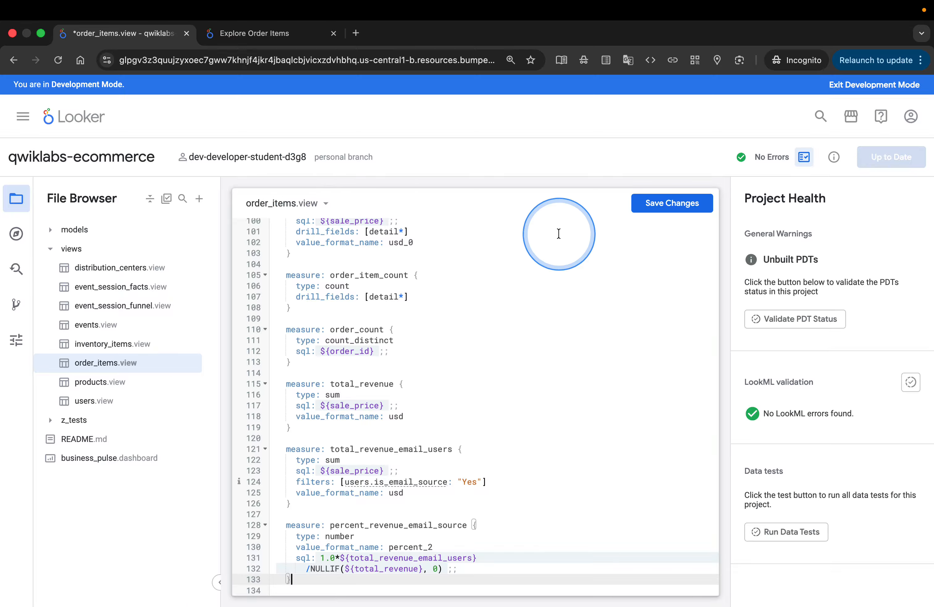
pyautogui.click(267, 33)
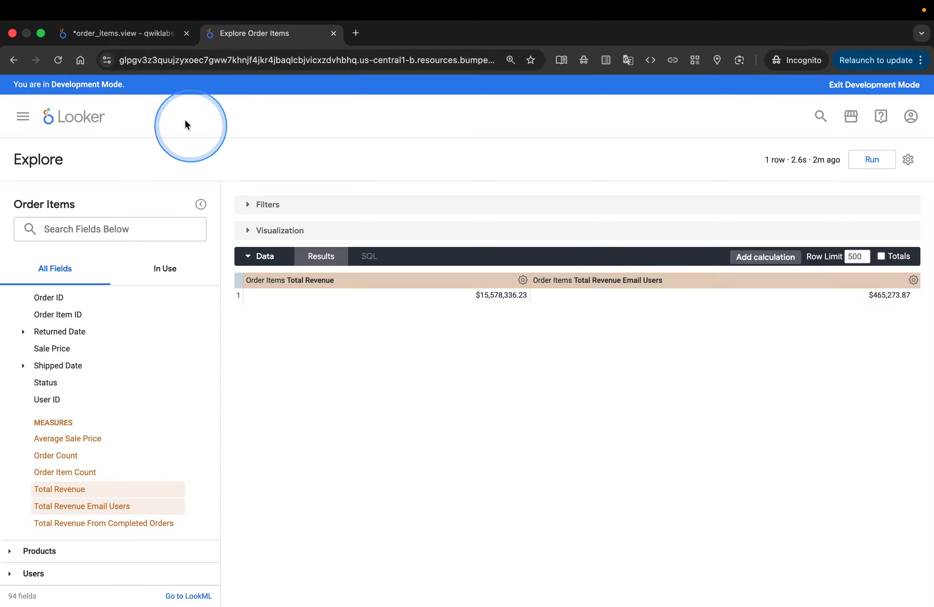
pyautogui.click(145, 35)
pyautogui.click(666, 205)
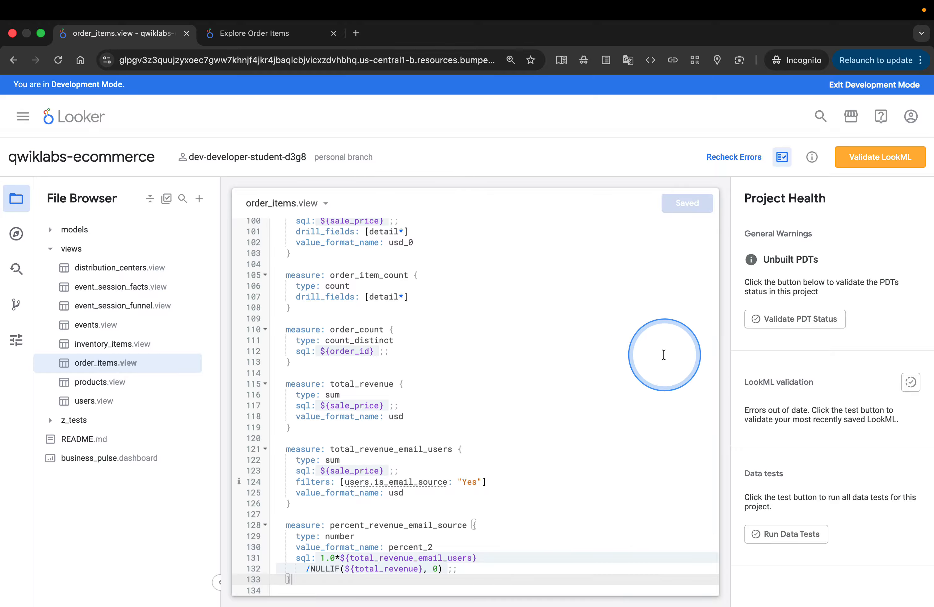
# Switch to the lab page and read the instructions for testing the new percentage measure.
pyautogui.hotkey('ctrl', 'Left')
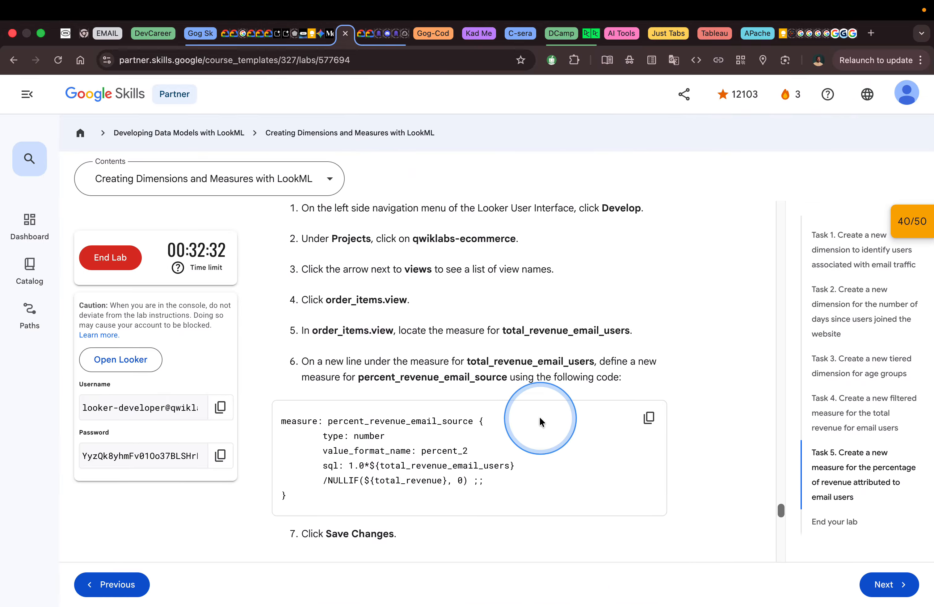
pyautogui.scroll(-4, 541, 420)
pyautogui.scroll(-5, 539, 418)
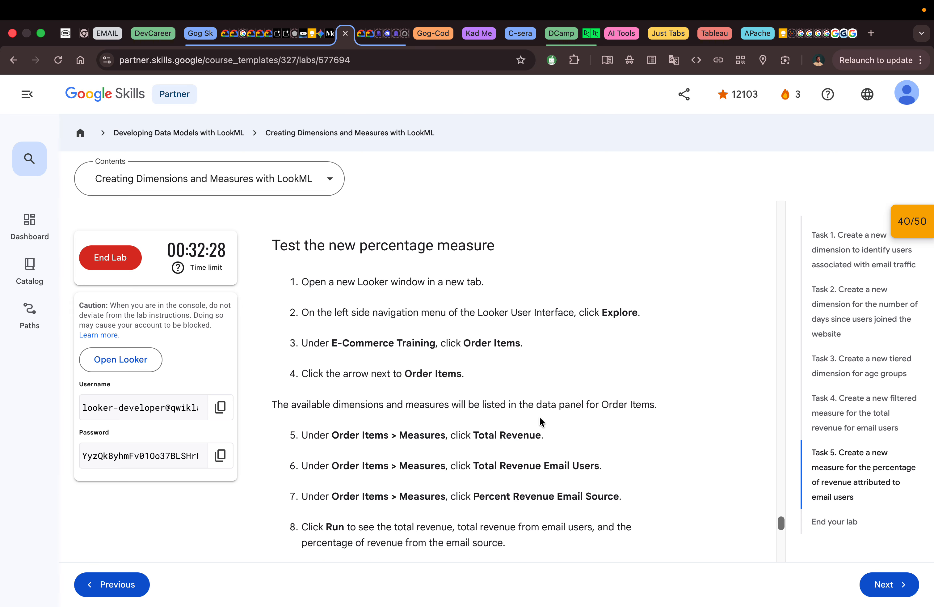
pyautogui.scroll(-1, 539, 416)
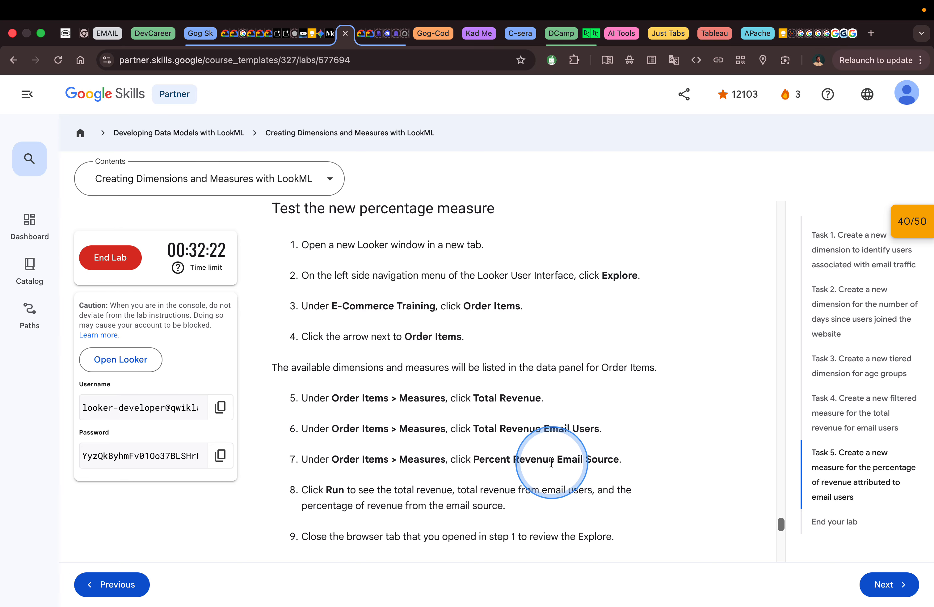
# Switch to the Order Items Explore in Looker and expand the Order Items view to show its measures.
pyautogui.hotkey('ctrl', 'Right')
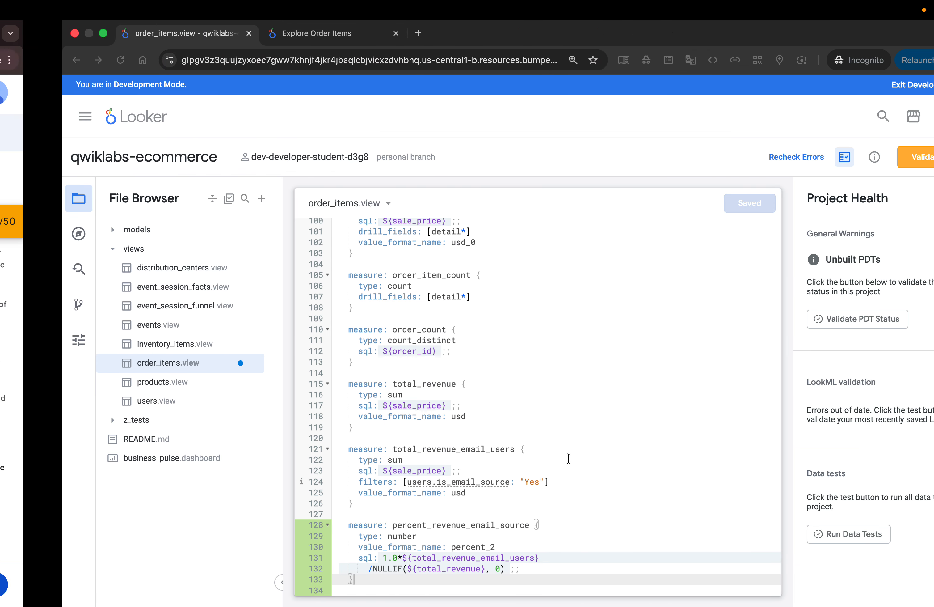
pyautogui.click(266, 39)
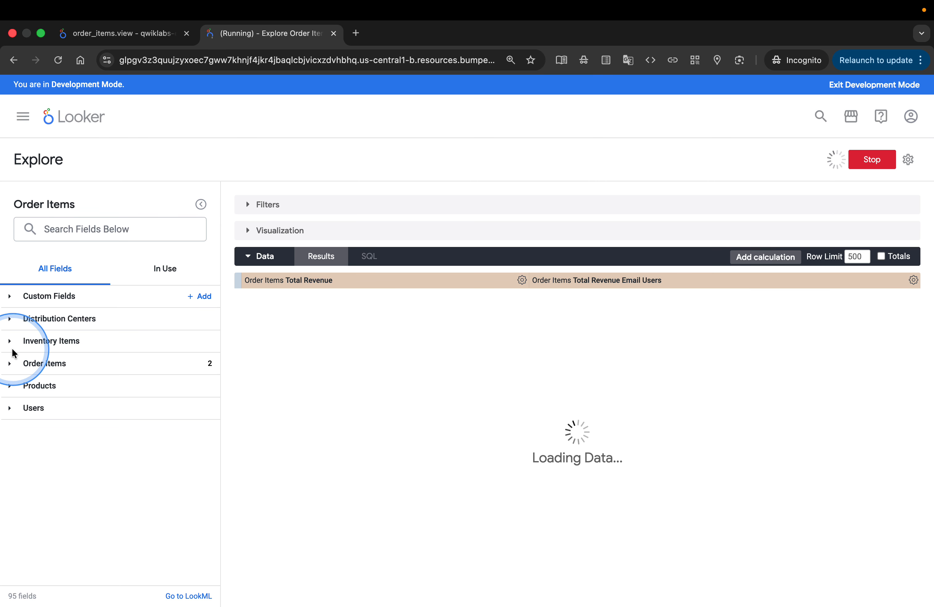
pyautogui.click(9, 367)
pyautogui.scroll(-5, 104, 402)
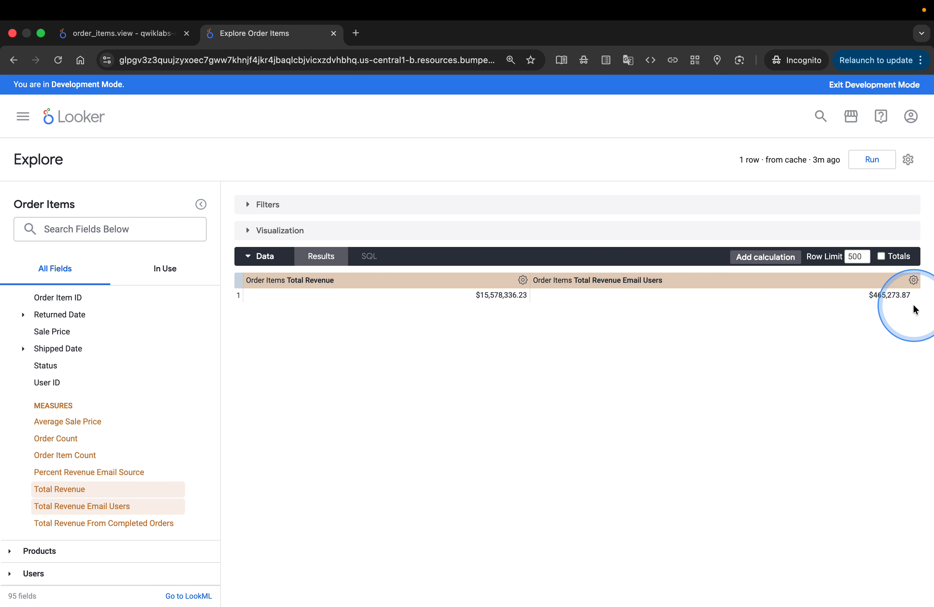
# Remove the Total Revenue Email Users and Total Revenue columns from the Explore results.
pyautogui.click(914, 279)
pyautogui.click(838, 305)
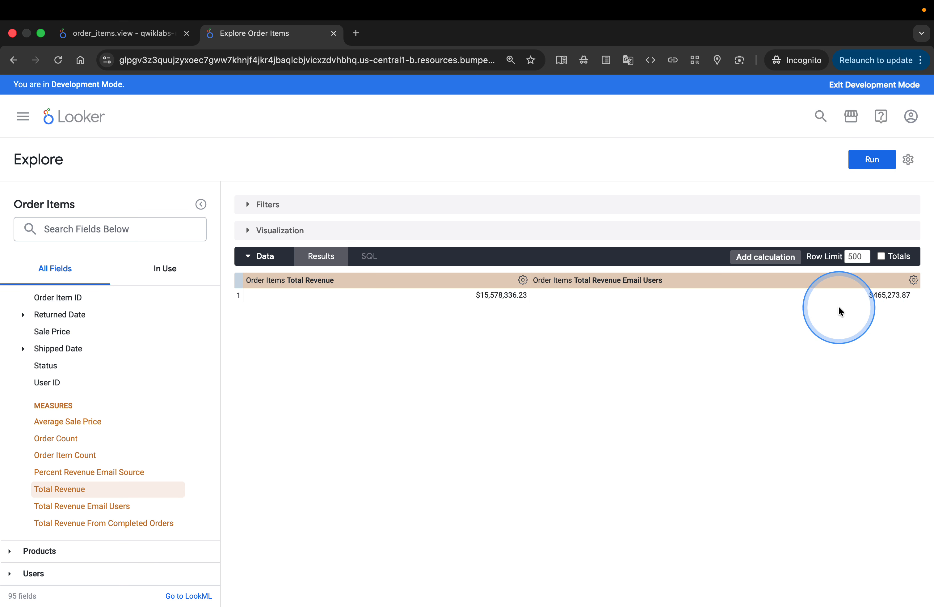
pyautogui.click(913, 279)
pyautogui.click(810, 304)
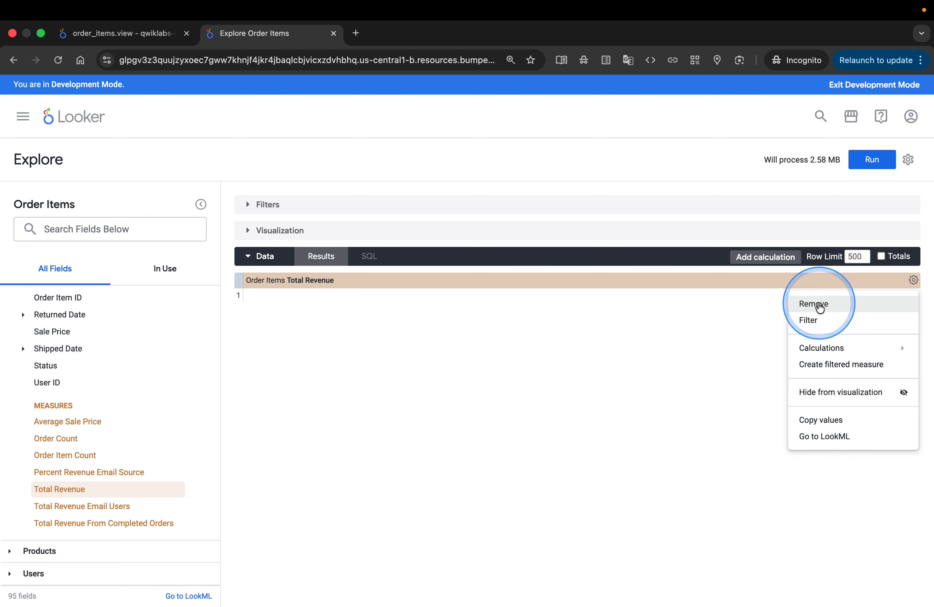
# Add Total Revenue, Total Revenue Email Users and Percent Revenue Email Source to the Explore and run the query.
pyautogui.click(73, 488)
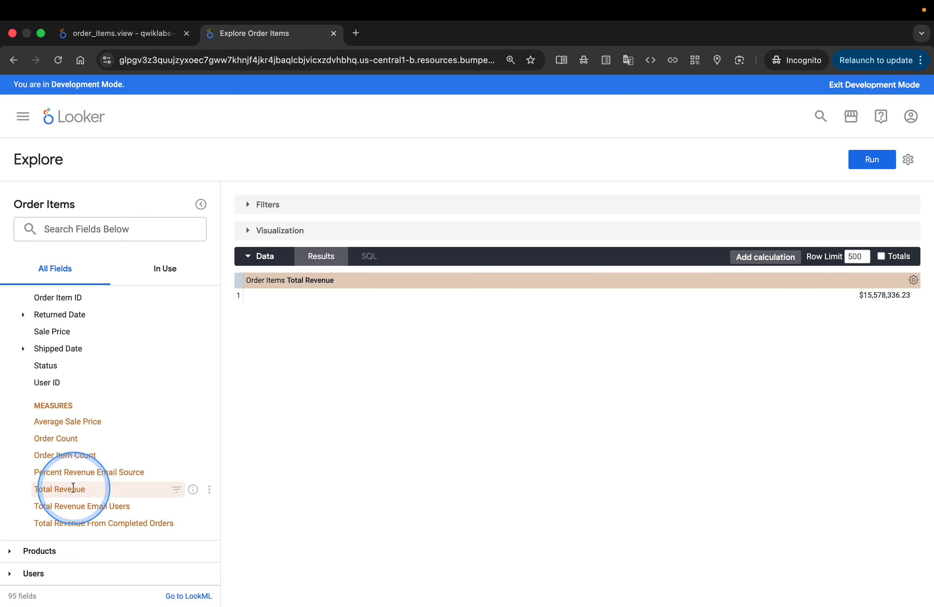
pyautogui.click(97, 505)
pyautogui.click(98, 472)
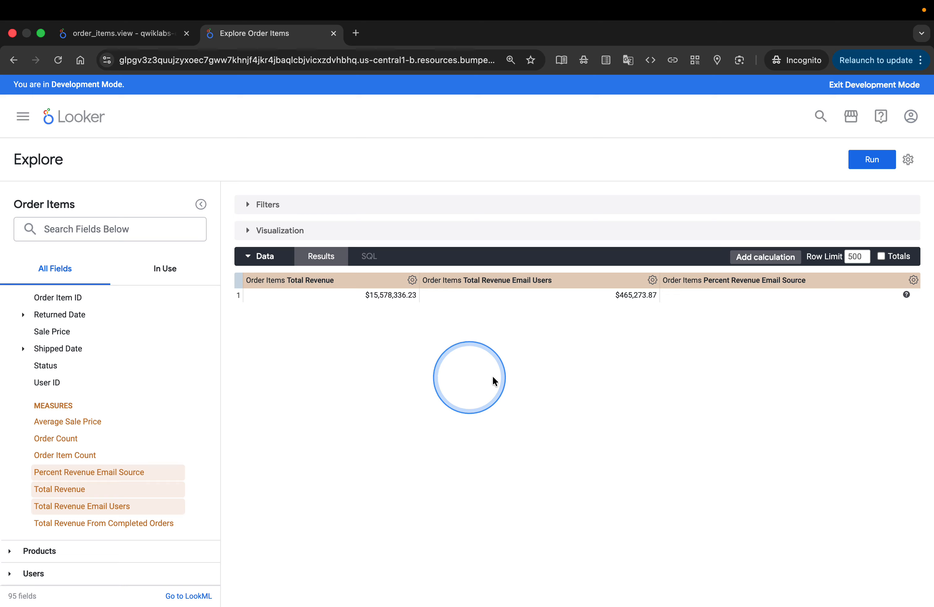
pyautogui.click(870, 160)
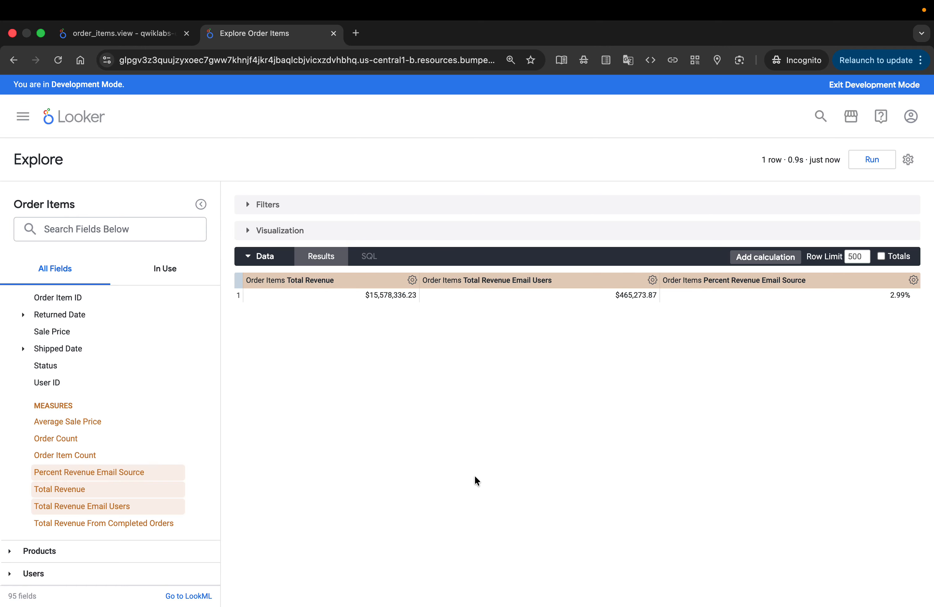
# Switch to the lab page and read how to send the Task 5 LookML changes to production.
pyautogui.hotkey('ctrl', 'Left')
pyautogui.click(533, 404)
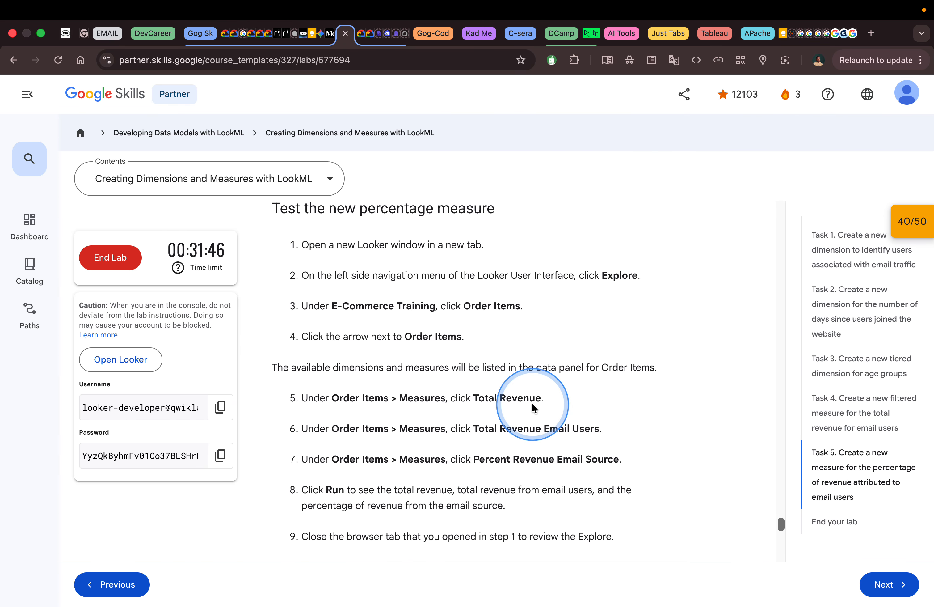
pyautogui.scroll(-3, 533, 404)
pyautogui.scroll(-3, 532, 406)
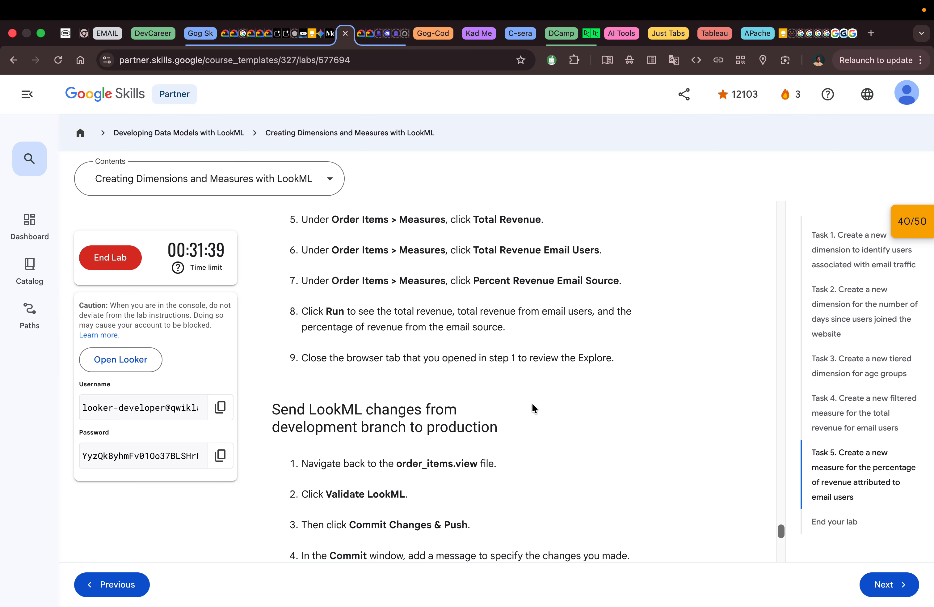
pyautogui.scroll(-8, 532, 403)
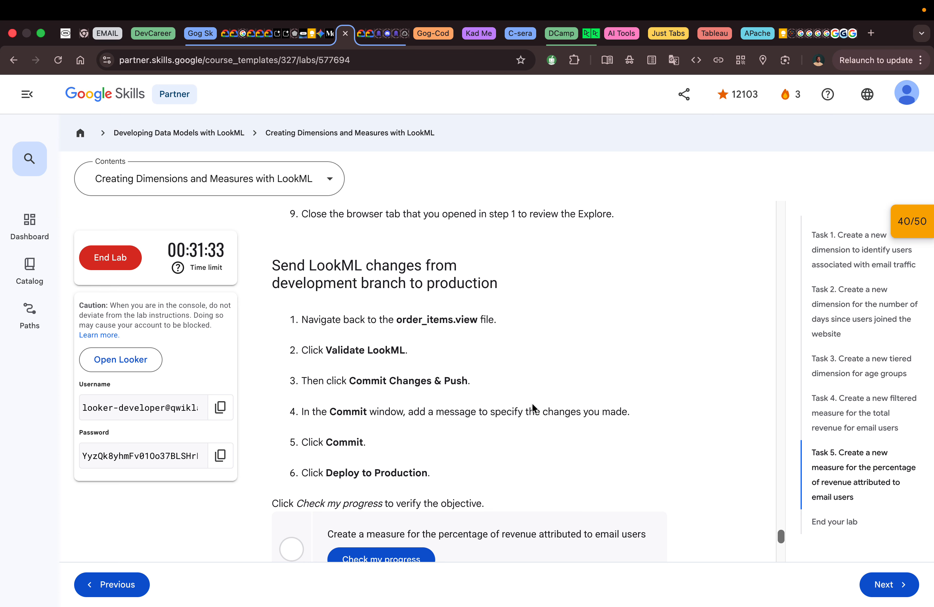
pyautogui.scroll(-3, 531, 402)
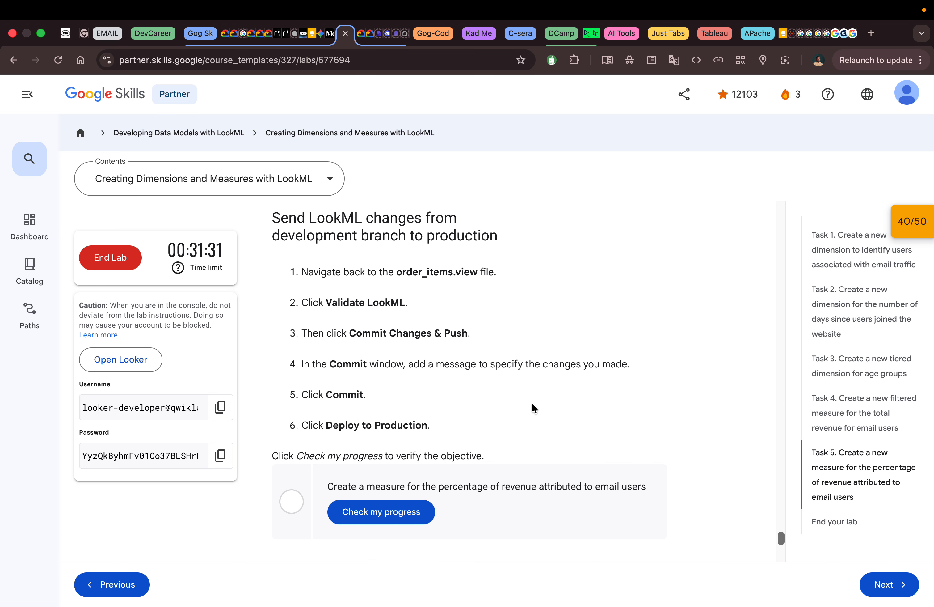
pyautogui.click(407, 292)
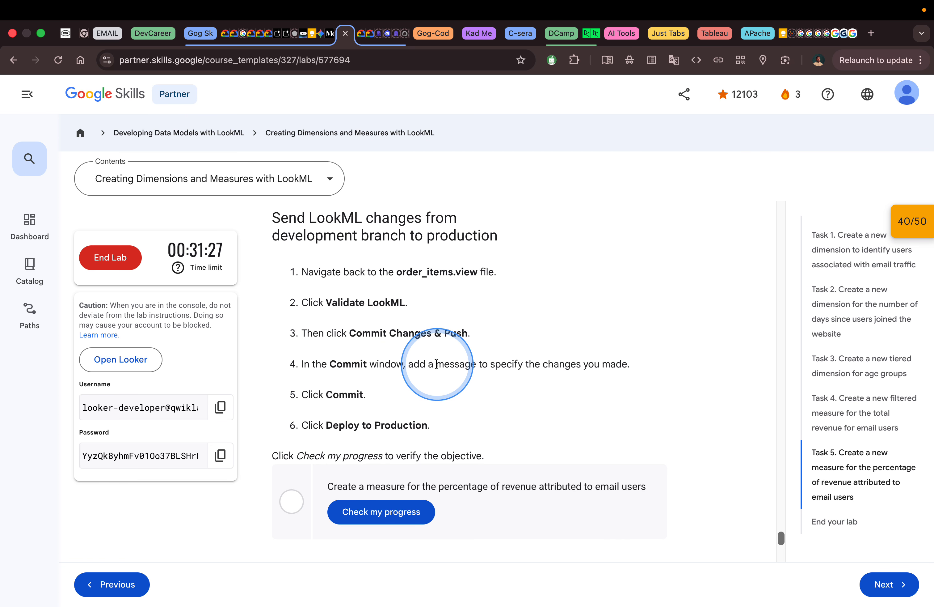
# Switch to Looker, return to order_items.view, and validate the LookML containing the percent_revenue_email_source measure.
pyautogui.hotkey('ctrl', 'Right')
pyautogui.click(121, 35)
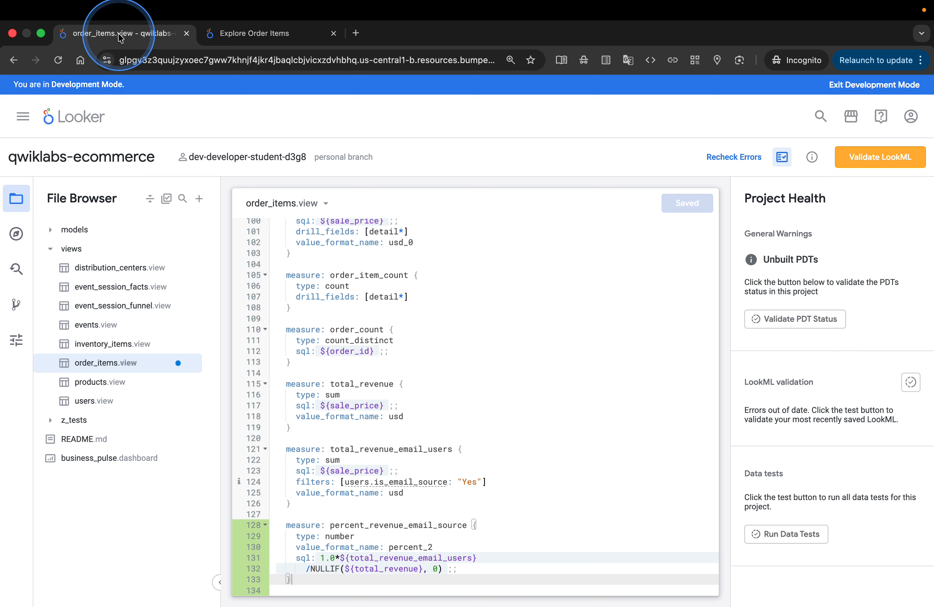
pyautogui.click(878, 157)
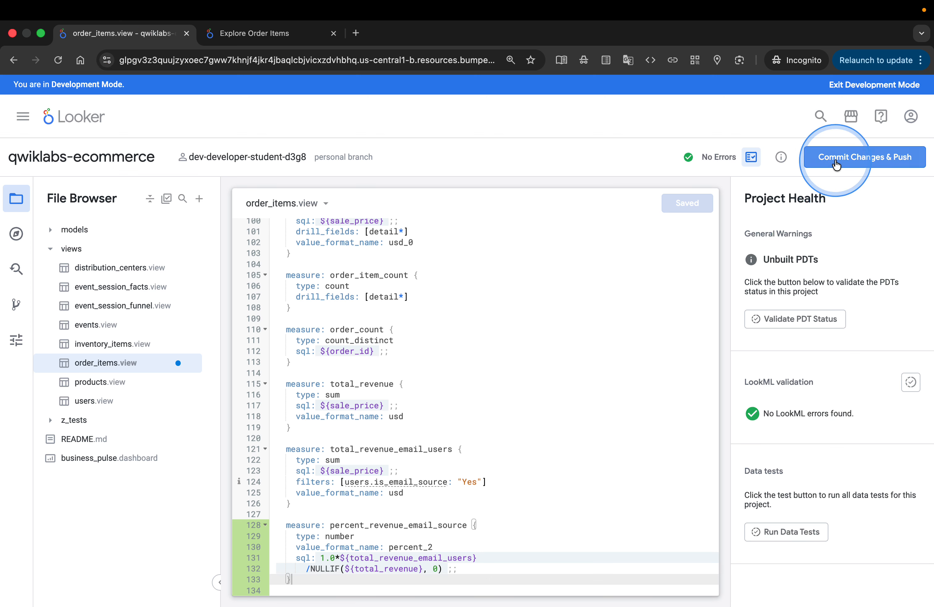
# Commit and push order_items.view with the message "we added percent revenue email source" and deploy the change to production.
pyautogui.click(837, 164)
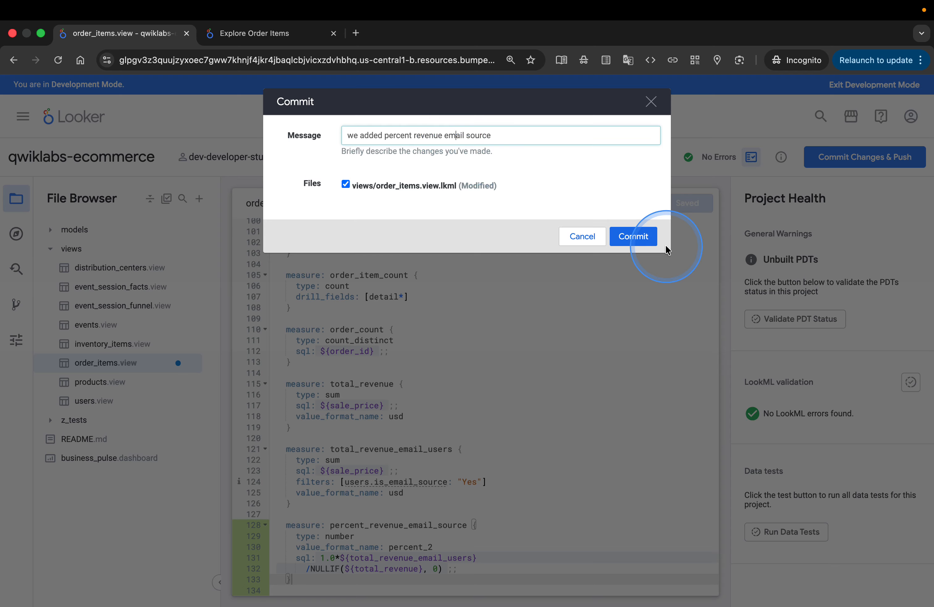
pyautogui.click(638, 237)
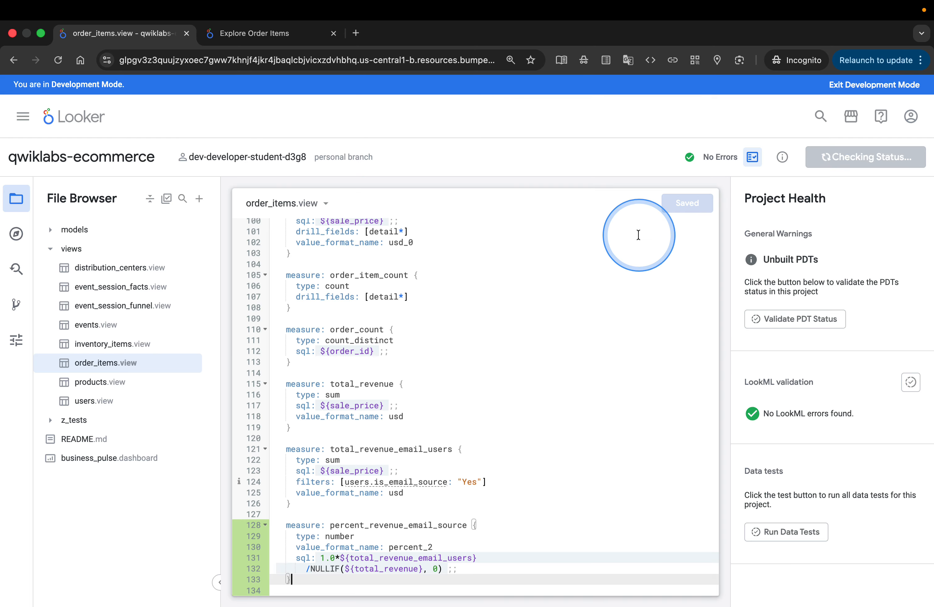
pyautogui.hotkey('ctrl', 'Left')
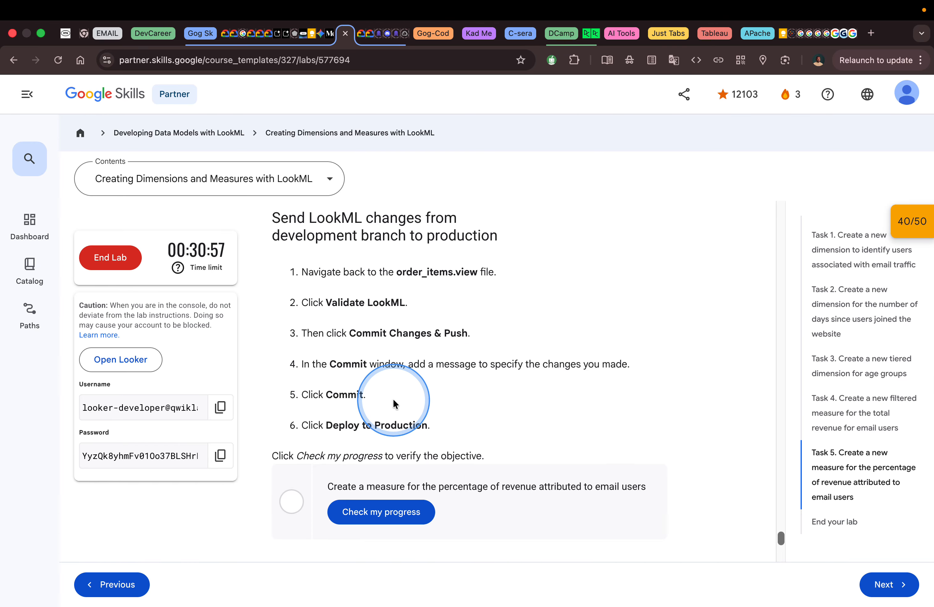
pyautogui.hotkey('ctrl', 'Right')
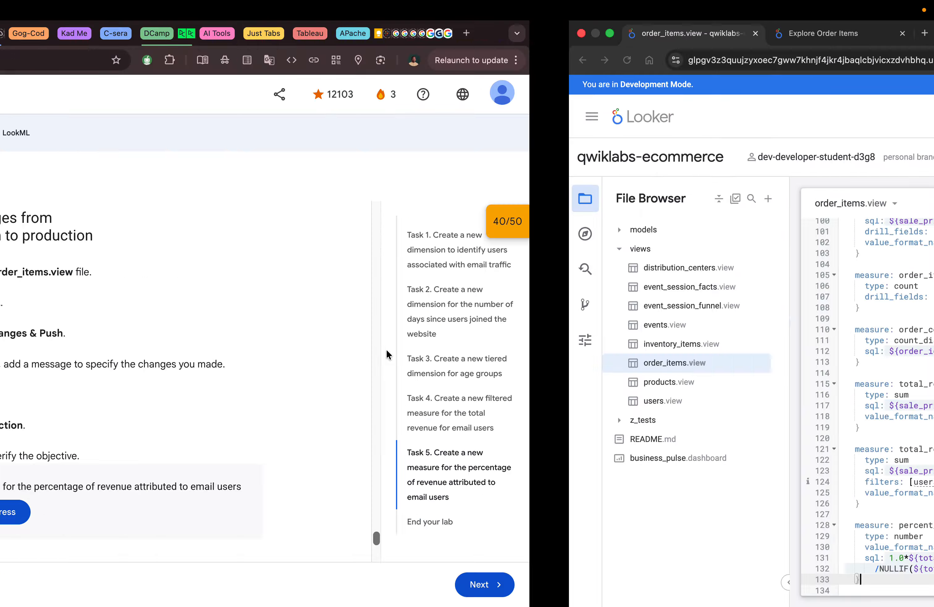
pyautogui.click(827, 157)
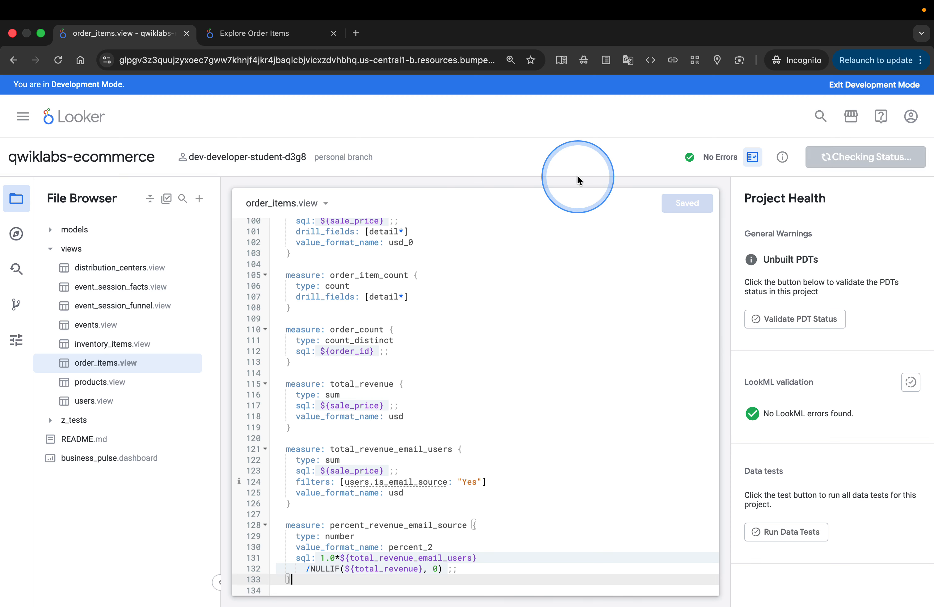
# Switch to the Google Skills lab page and check the progress of the Task 5 email revenue percentage objective.
pyautogui.hotkey('ctrl', 'Left')
pyautogui.click(381, 511)
pyautogui.click(546, 423)
# Read the End your lab instructions and review the lab's earlier tasks back up to the Overview.
pyautogui.scroll(-4, 546, 423)
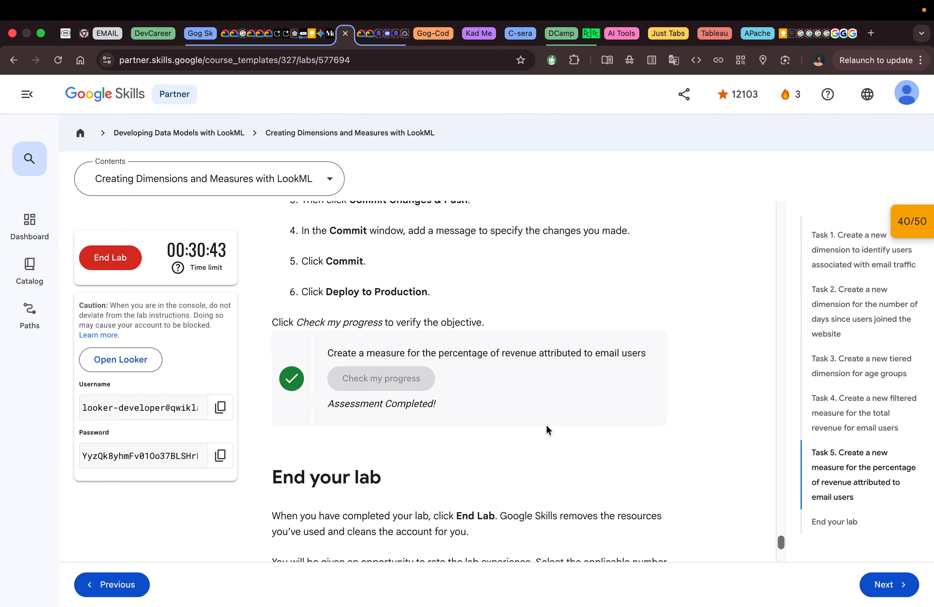
pyautogui.scroll(-2, 546, 423)
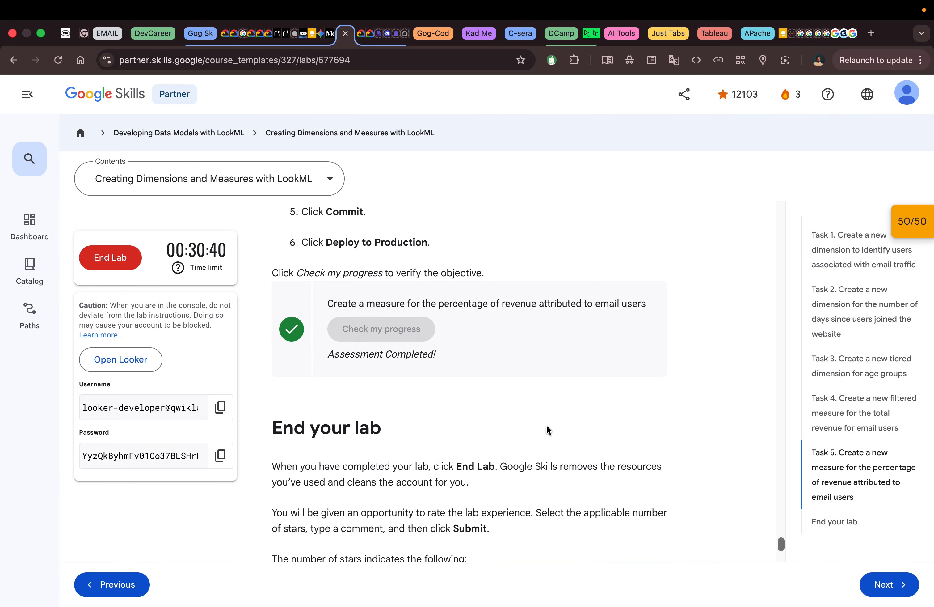
pyautogui.scroll(-3, 546, 424)
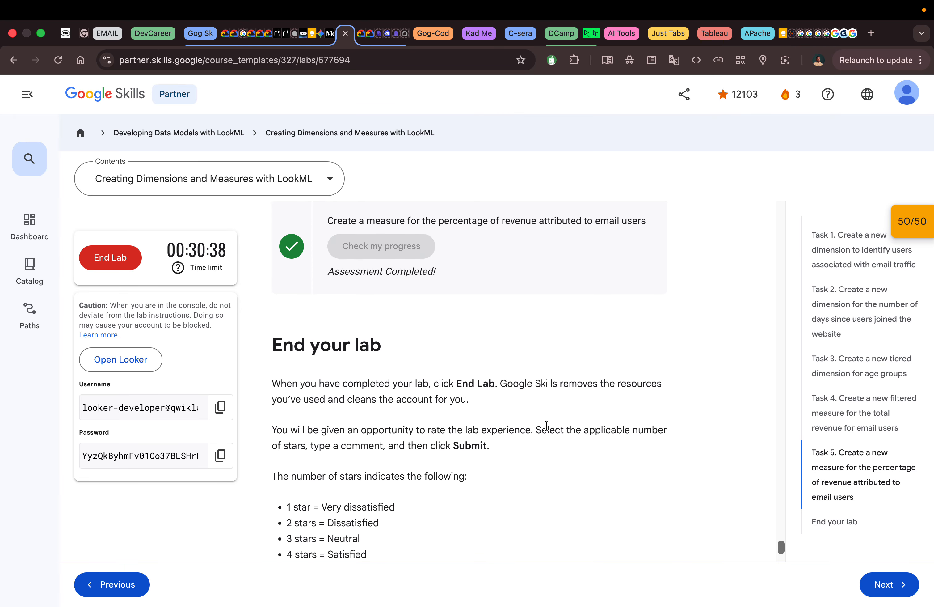
pyautogui.scroll(-2, 547, 426)
pyautogui.scroll(-2, 547, 425)
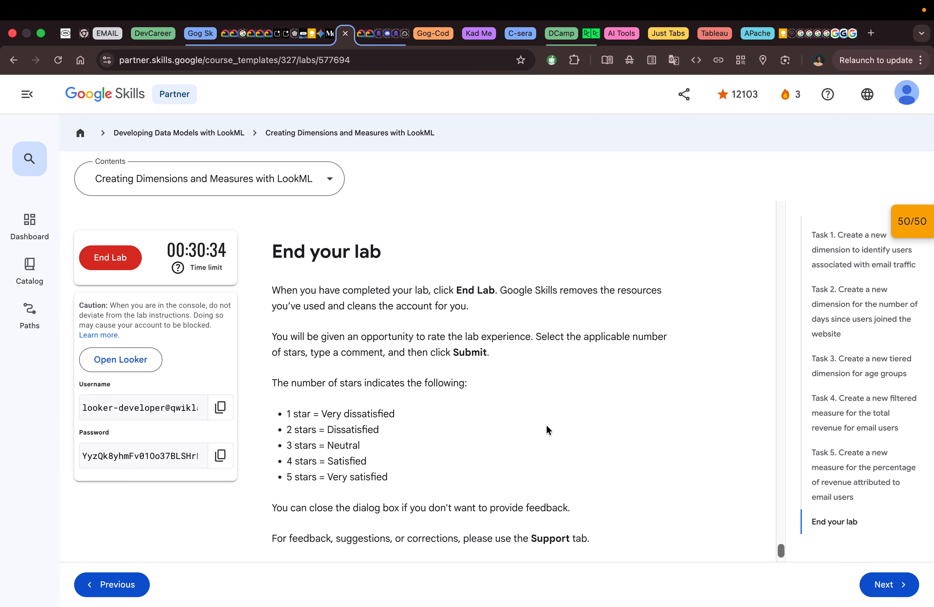
pyautogui.scroll(20, 545, 423)
pyautogui.scroll(20, 546, 424)
pyautogui.scroll(20, 546, 423)
pyautogui.scroll(-2, 546, 423)
pyautogui.scroll(4, 546, 424)
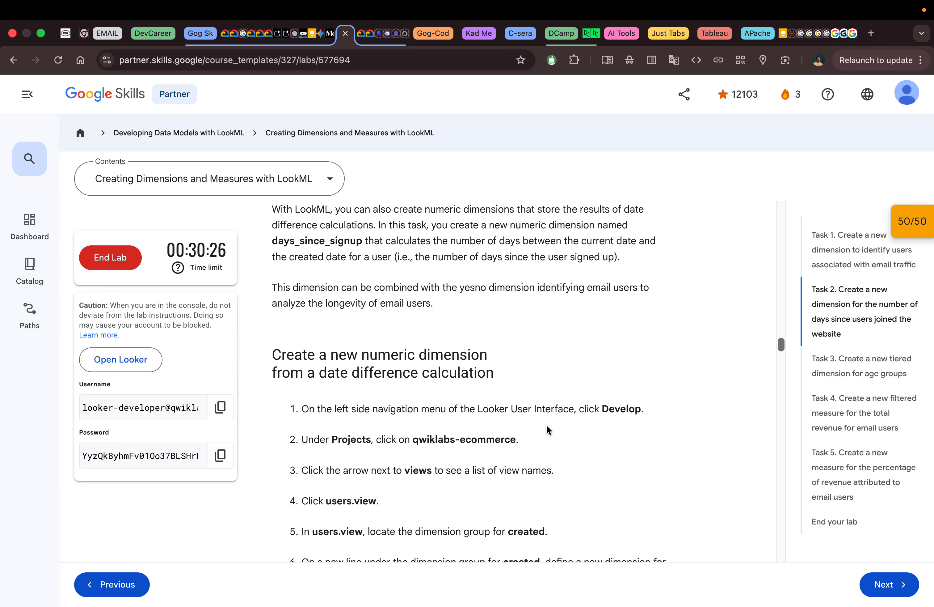
pyautogui.scroll(7, 546, 423)
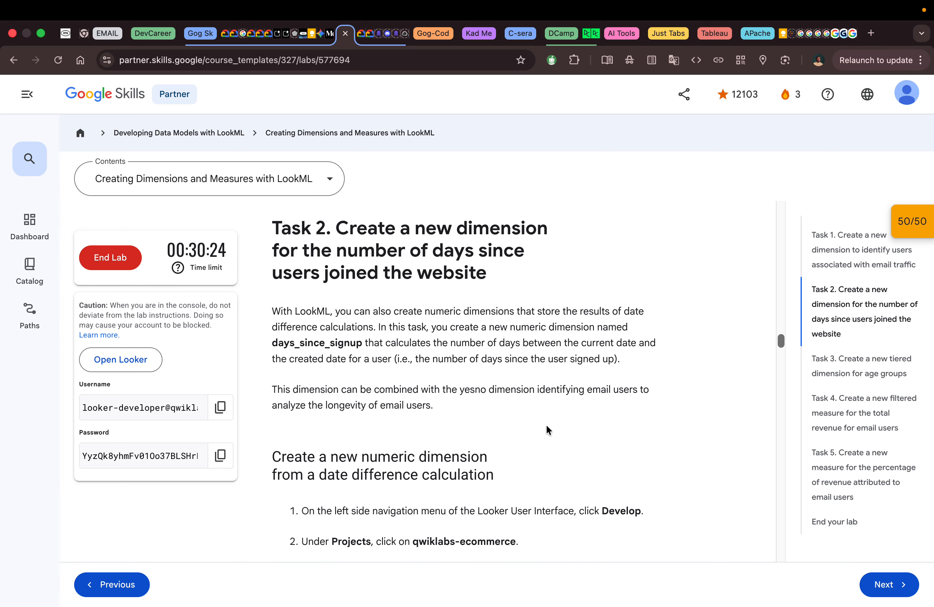
pyautogui.scroll(10, 546, 423)
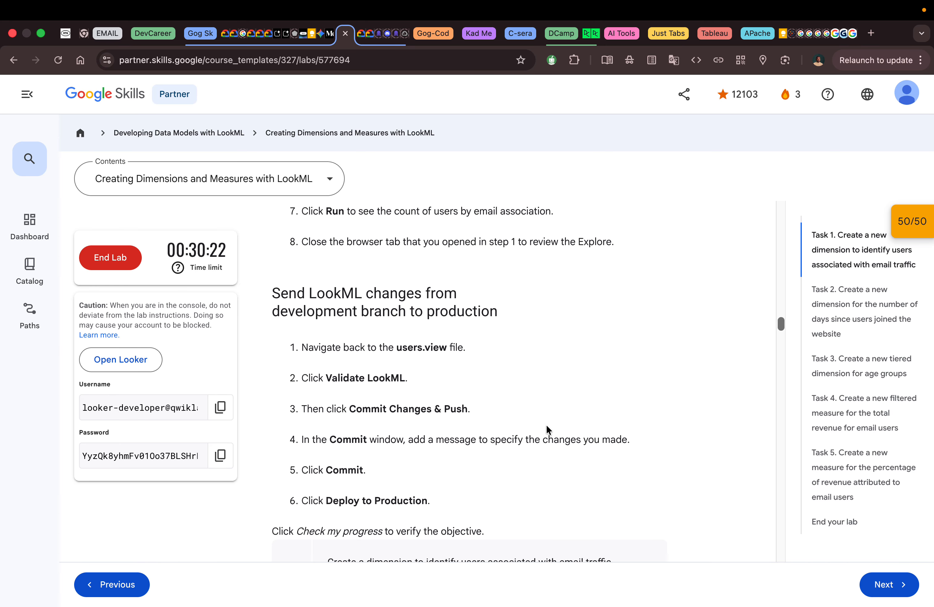
pyautogui.scroll(1, 546, 423)
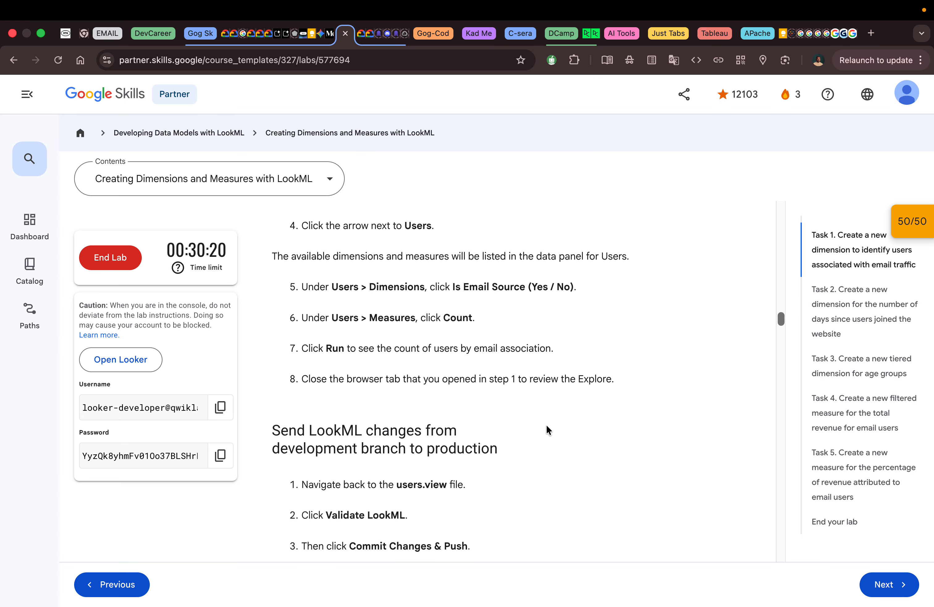
pyautogui.scroll(12, 546, 426)
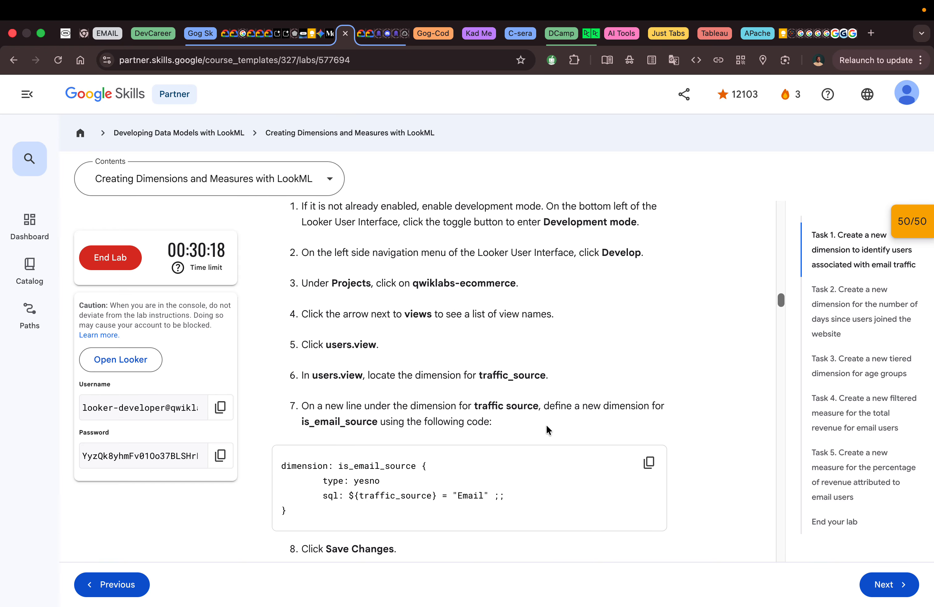
pyautogui.scroll(15, 547, 426)
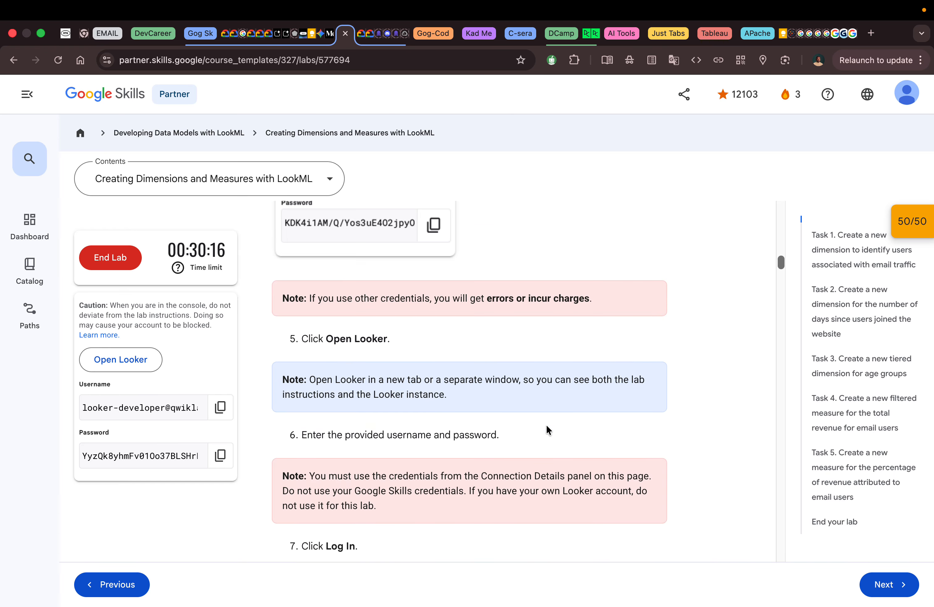
pyautogui.scroll(15, 546, 429)
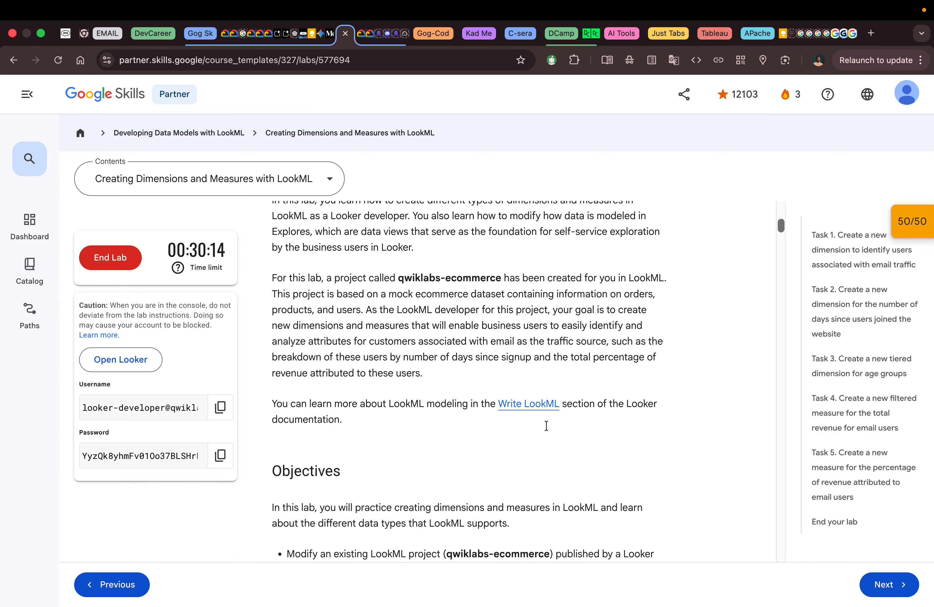
pyautogui.scroll(8, 546, 425)
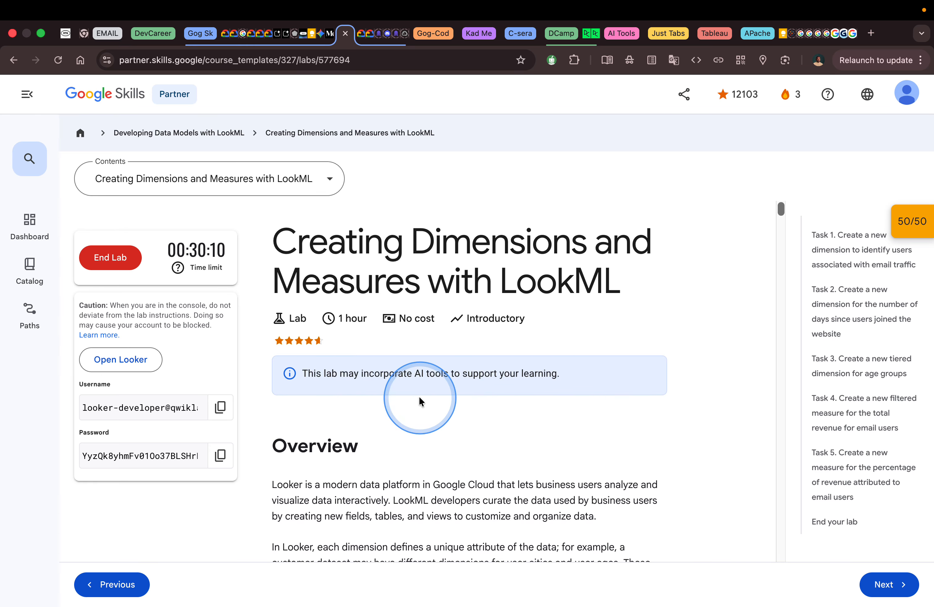
# End the lab, confirming the choice, and submit a five-star satisfaction rating without additional comments.
pyautogui.click(113, 270)
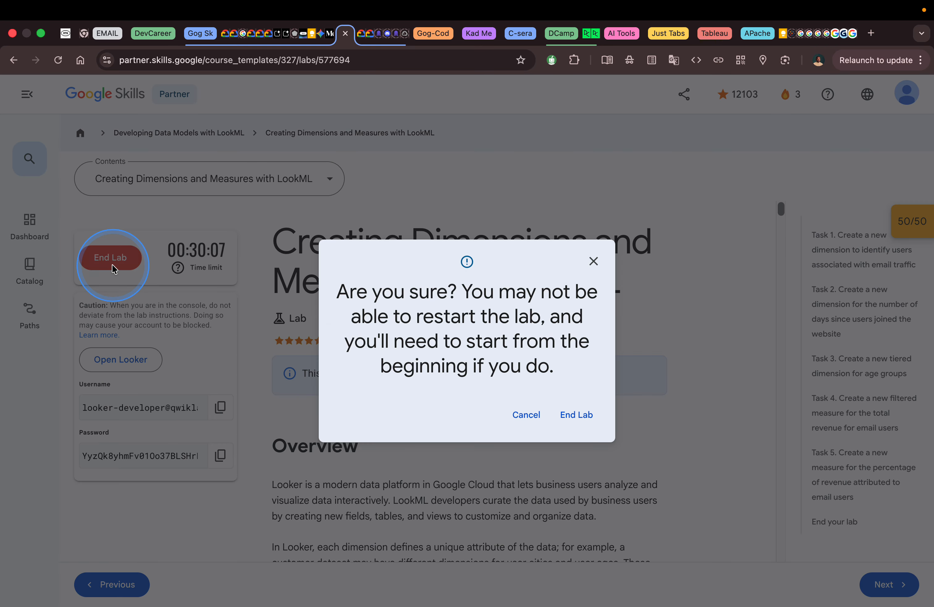
pyautogui.click(580, 417)
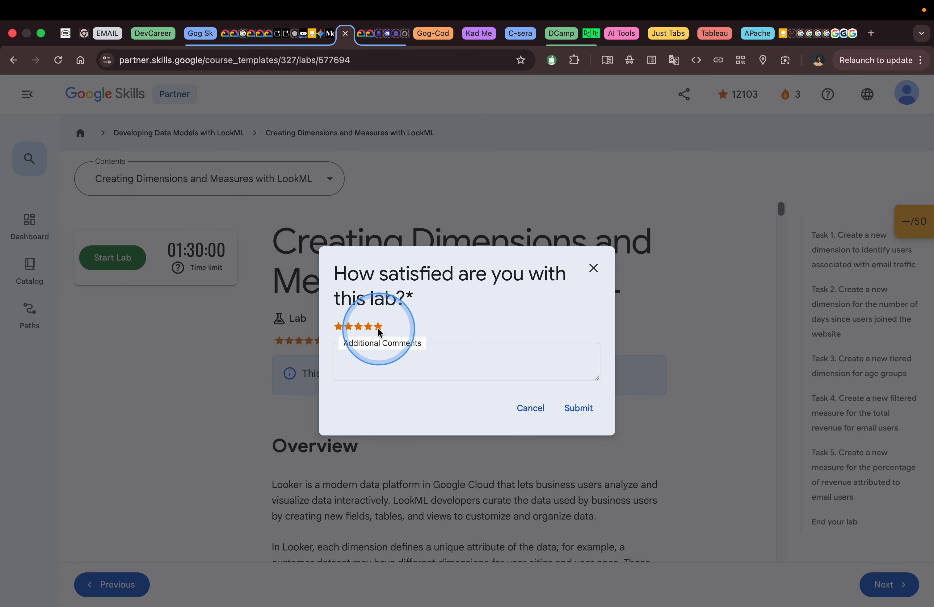
pyautogui.click(584, 415)
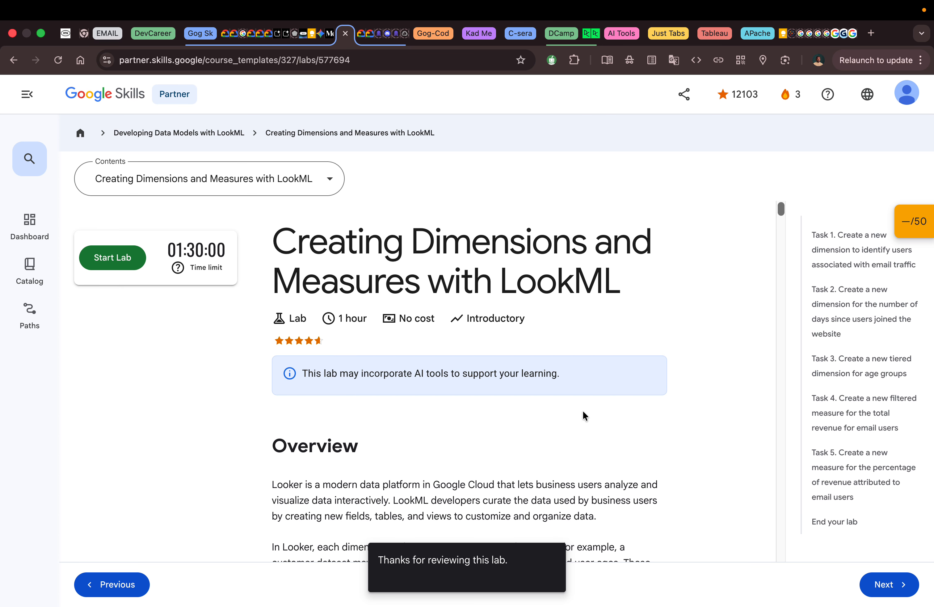
pyautogui.moveTo(544, 3)
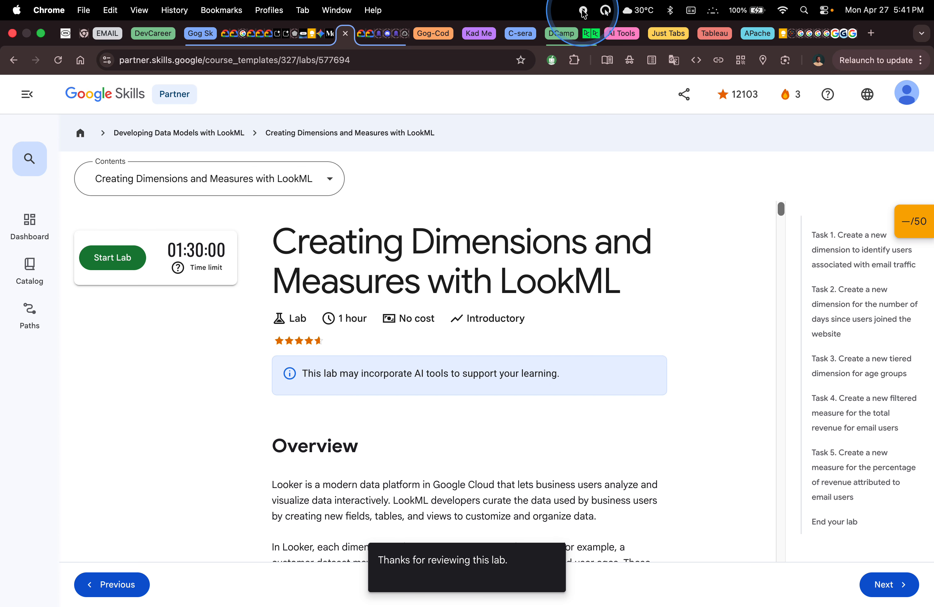